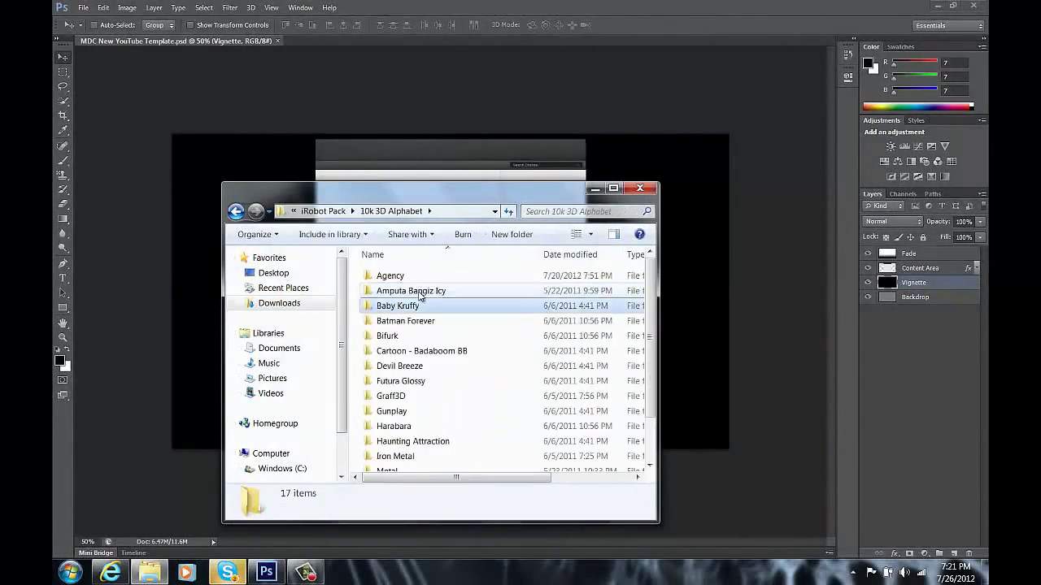
# Browse the font folders in 10k 3D Alphabet and open the Devil Breeze letter images
pyautogui.doubleClick(419, 295)
pyautogui.press('BackSpace')
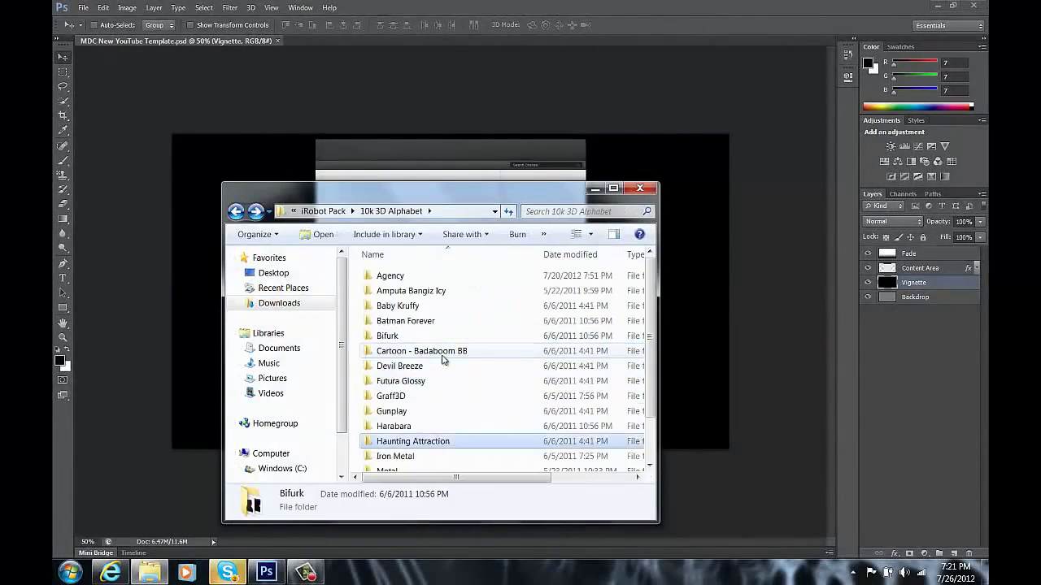
pyautogui.press('Return')
pyautogui.press('BackSpace')
pyautogui.press('Return')
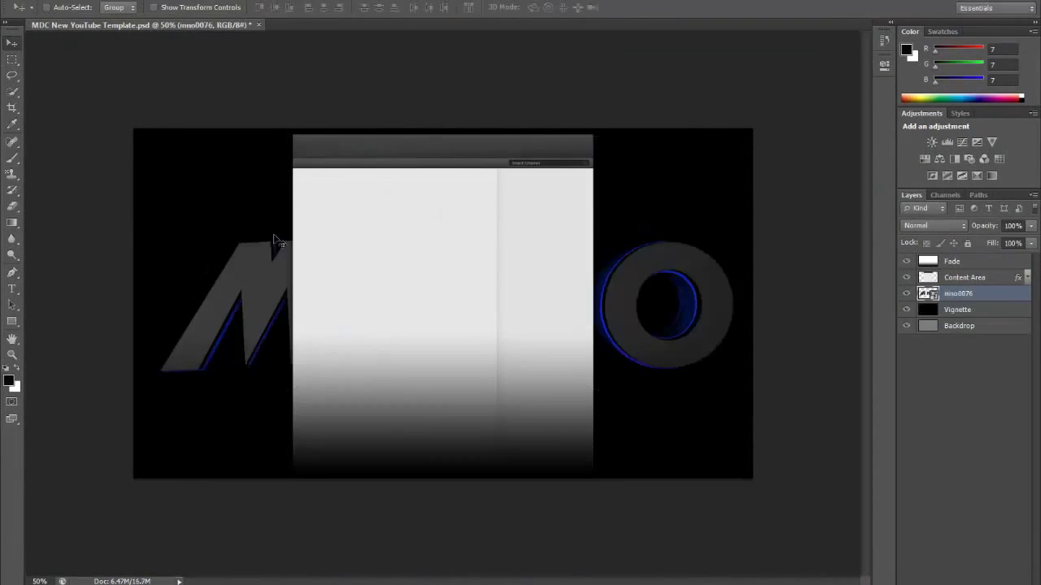
# Isolate the N from the MNO image, shrink it, rotate it 90° CW, and set it beside the right edge
pyautogui.moveTo(271, 242); pyautogui.dragTo(221, 260)
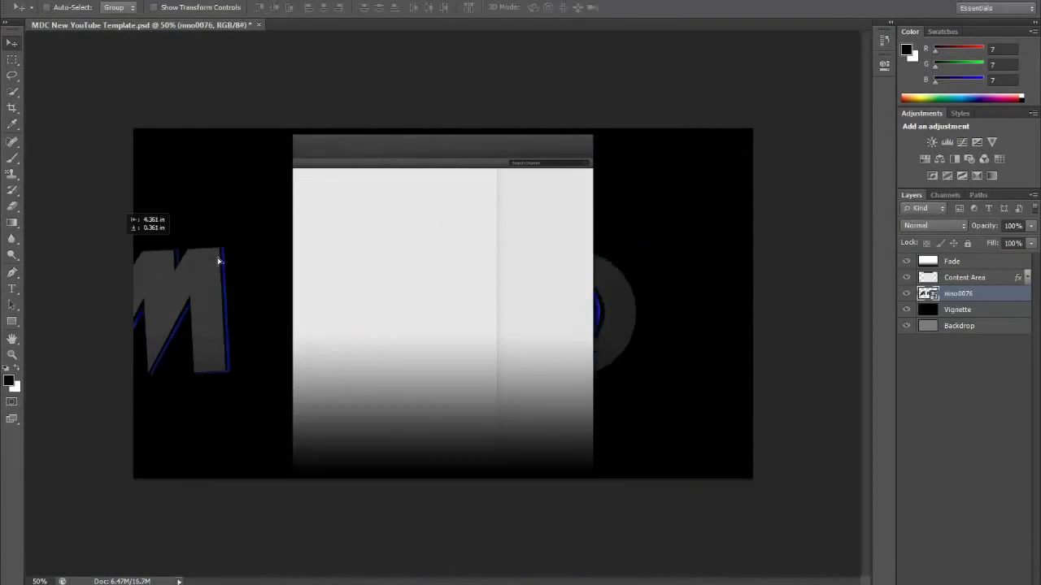
pyautogui.moveTo(220, 311); pyautogui.dragTo(199, 308)
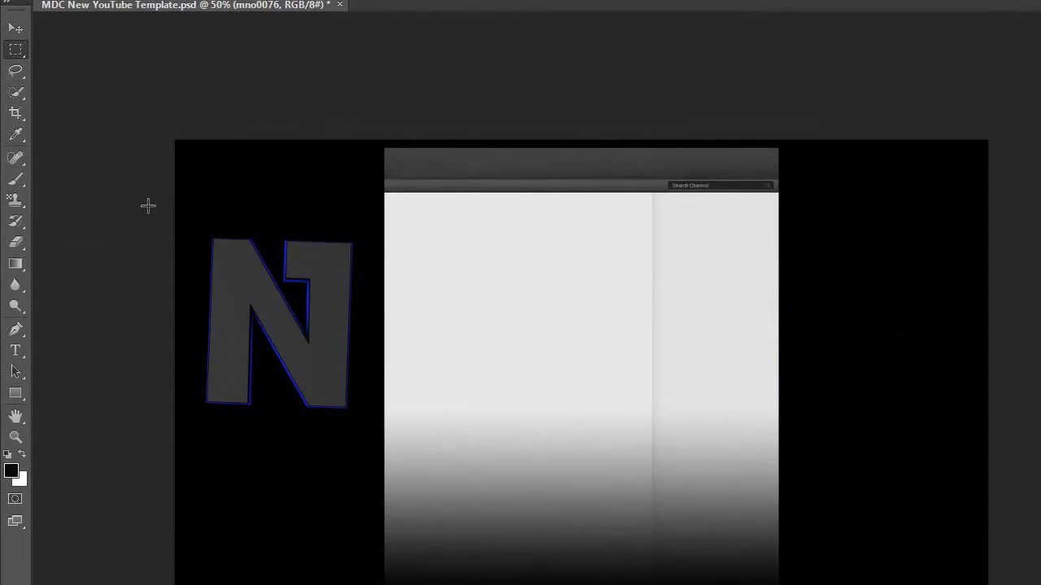
pyautogui.hotkey('ctrl', 'z')
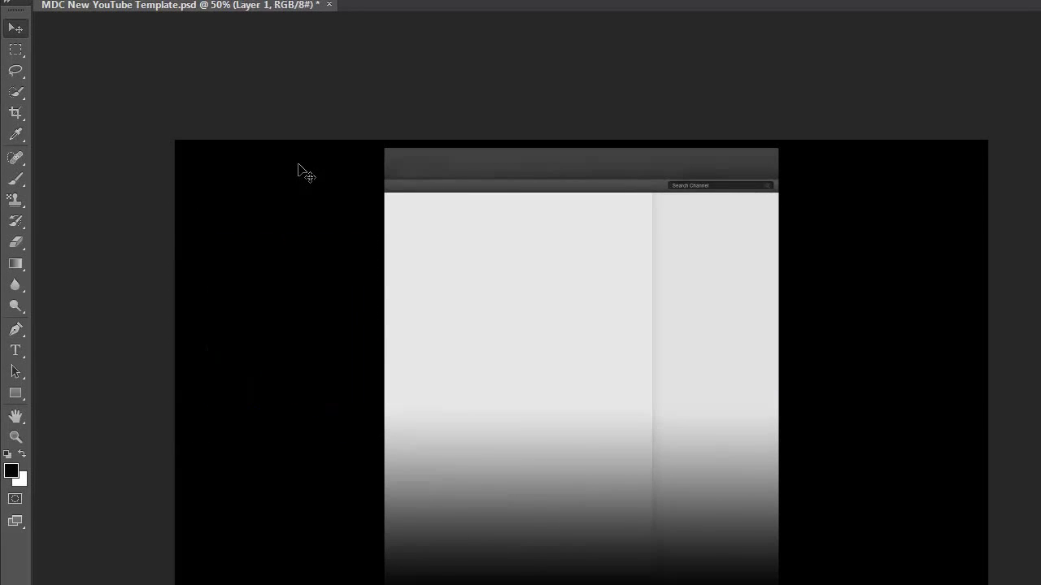
pyautogui.moveTo(298, 170)
pyautogui.mouseDown()
pyautogui.moveTo(291, 335)
pyautogui.moveTo(255, 306)
pyautogui.mouseUp()
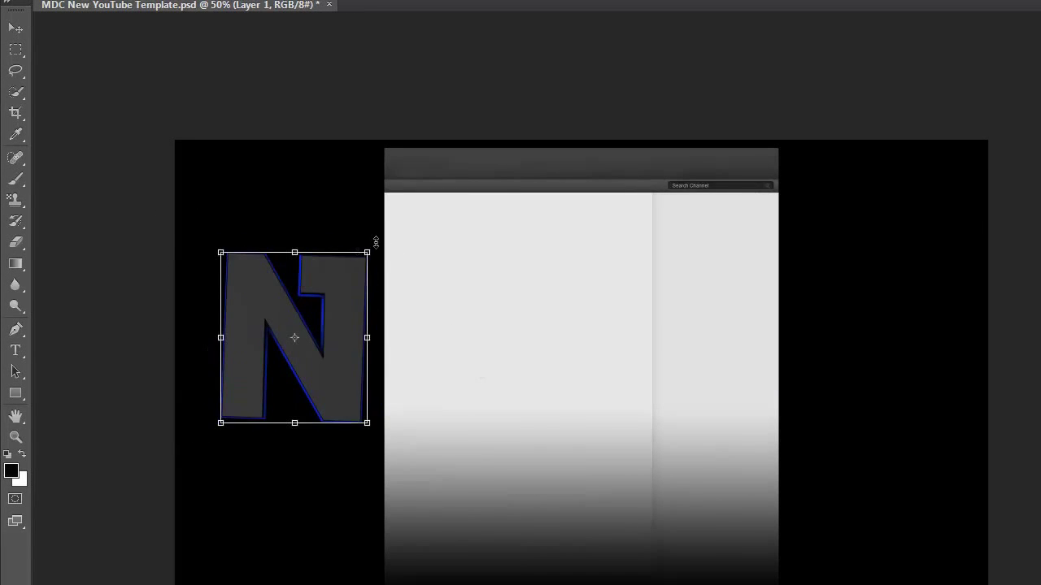
pyautogui.moveTo(375, 242); pyautogui.dragTo(310, 334)
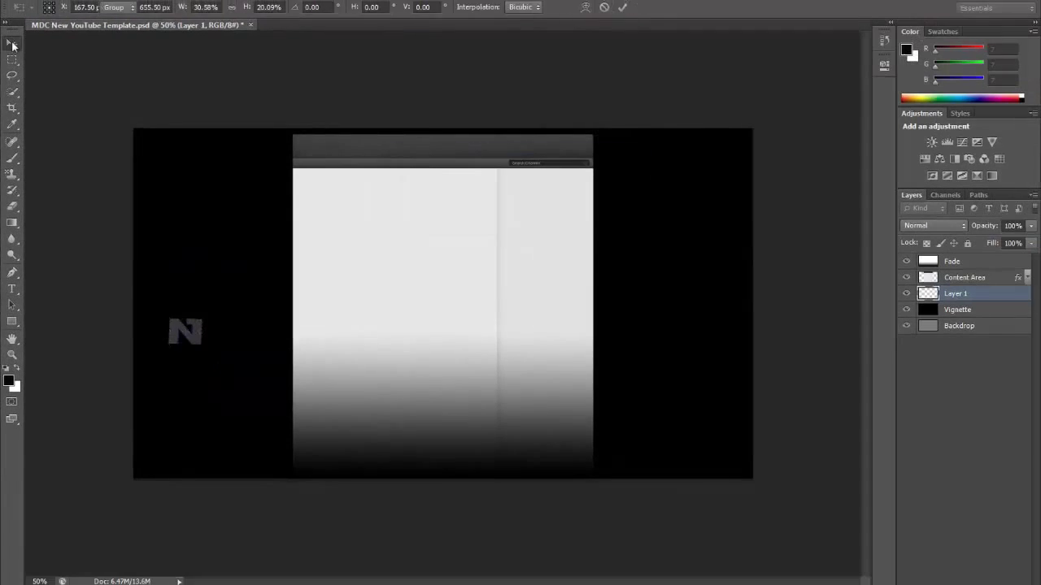
pyautogui.click(47, 8)
pyautogui.click(291, 497)
pyautogui.moveTo(192, 337); pyautogui.dragTo(626, 98)
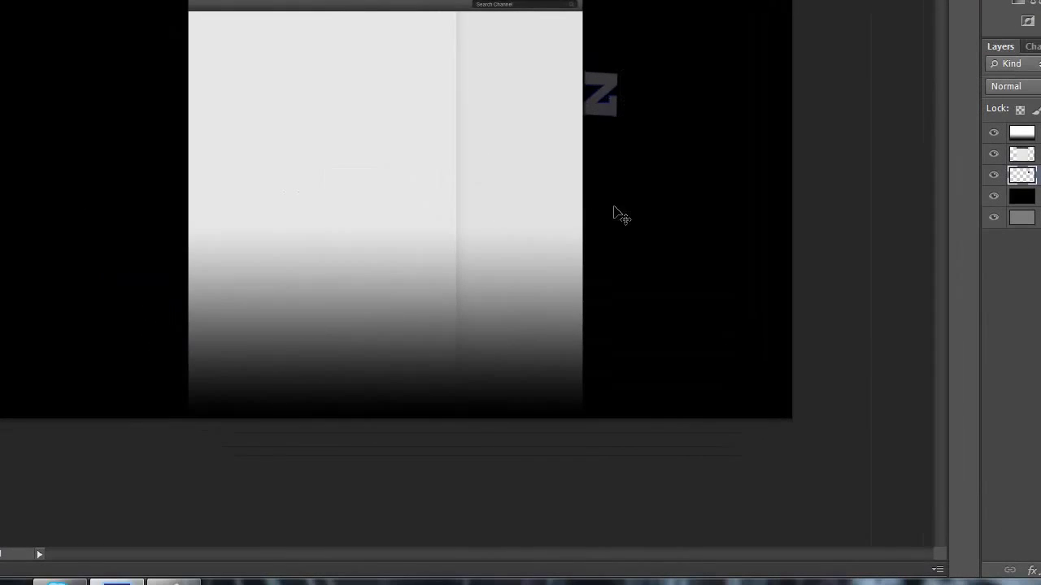
# Place the MNO image again, shrink the O and rotate it 90° clockwise, then place the VWX image
pyautogui.hotkey('alt', 'Tab')
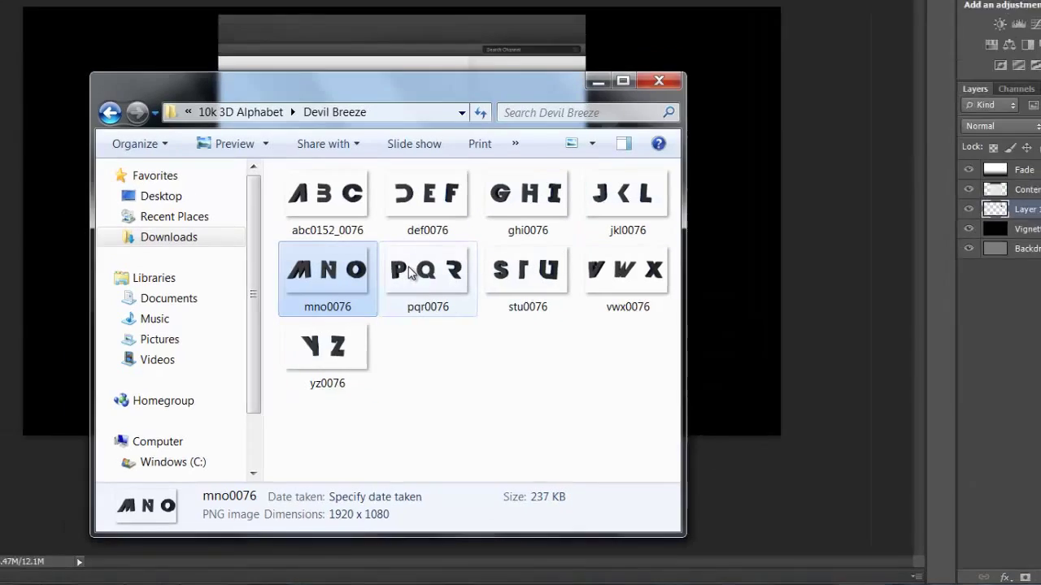
pyautogui.moveTo(305, 241); pyautogui.dragTo(701, 275)
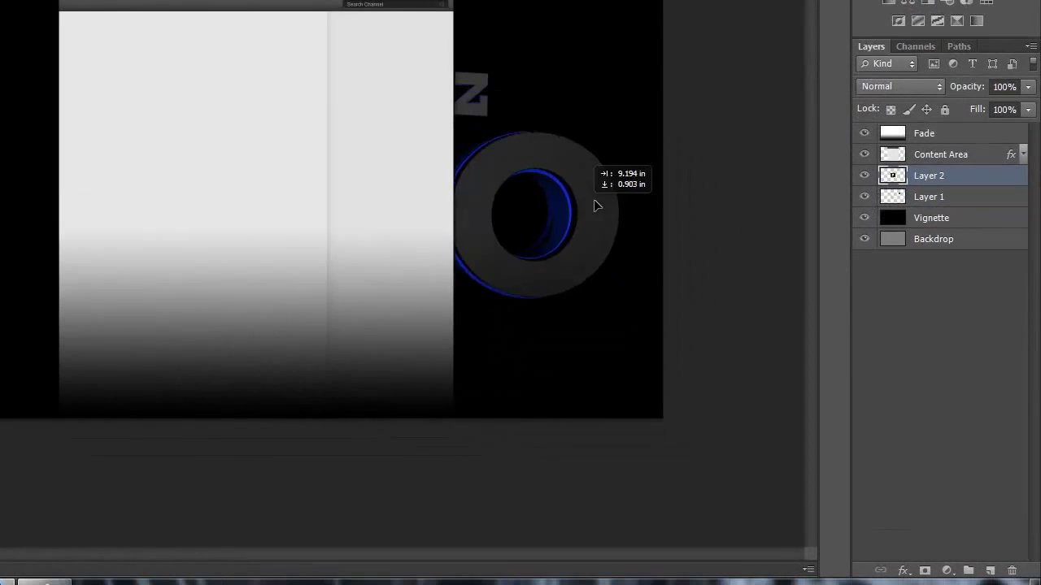
pyautogui.moveTo(740, 236); pyautogui.dragTo(735, 287)
pyautogui.moveTo(644, 164); pyautogui.dragTo(545, 212)
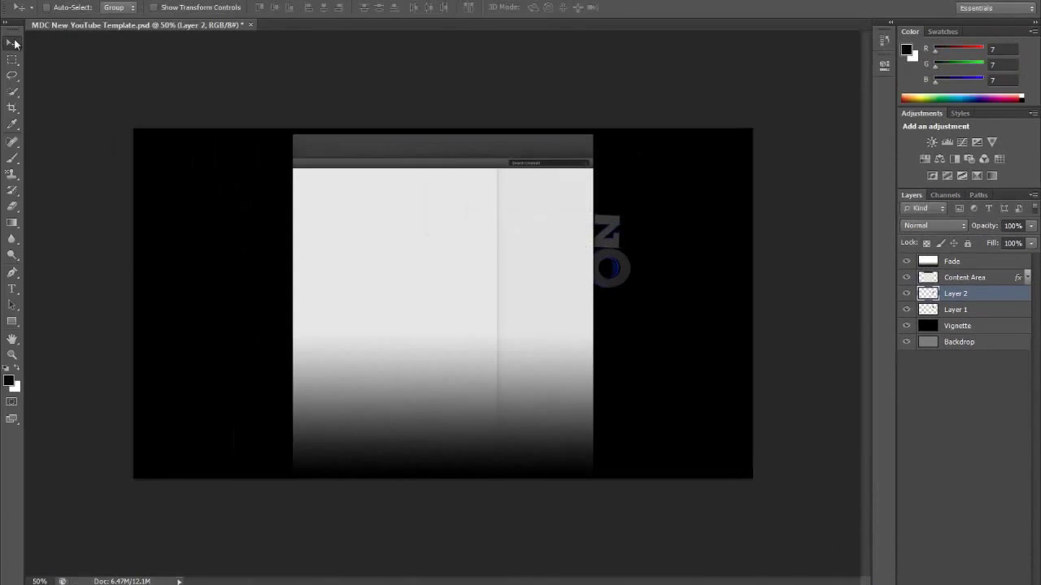
pyautogui.click(57, 2)
pyautogui.moveTo(82, 294)
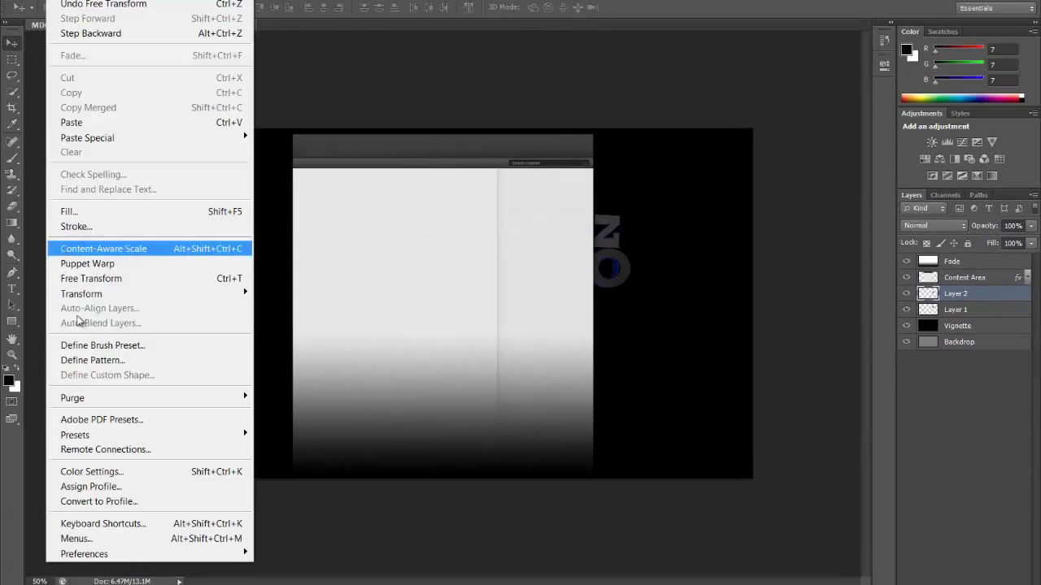
pyautogui.click(302, 425)
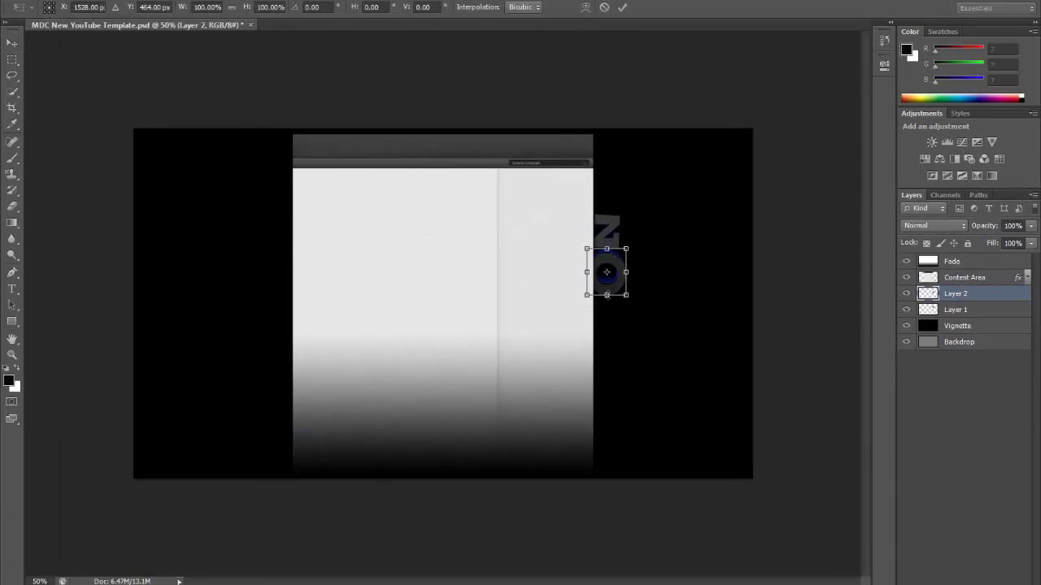
pyautogui.hotkey('ctrl', '+')
pyautogui.hotkey('ctrl', '+')
pyautogui.hotkey('ctrl', '-')
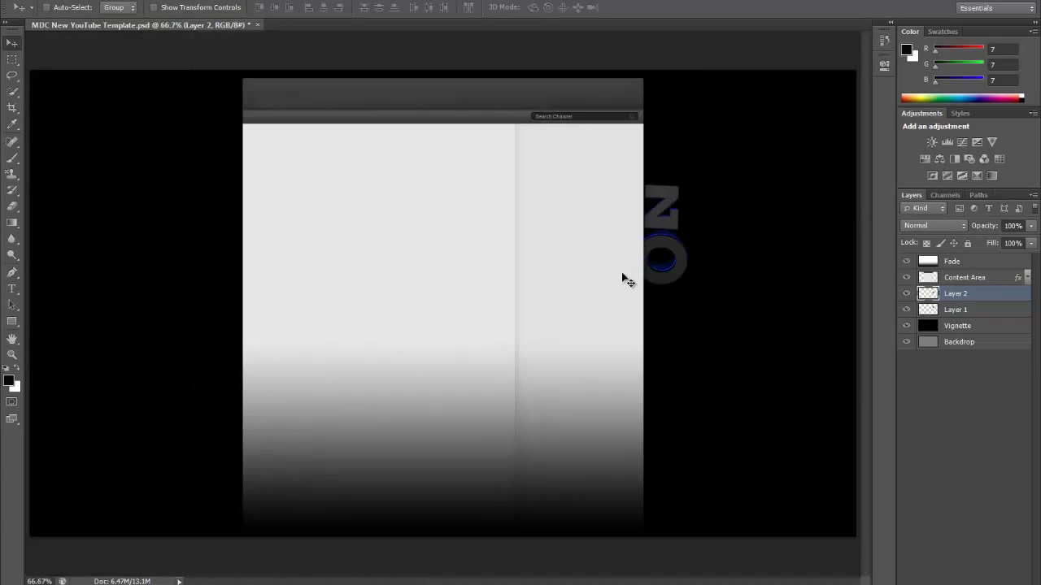
pyautogui.hotkey('ctrl', '-')
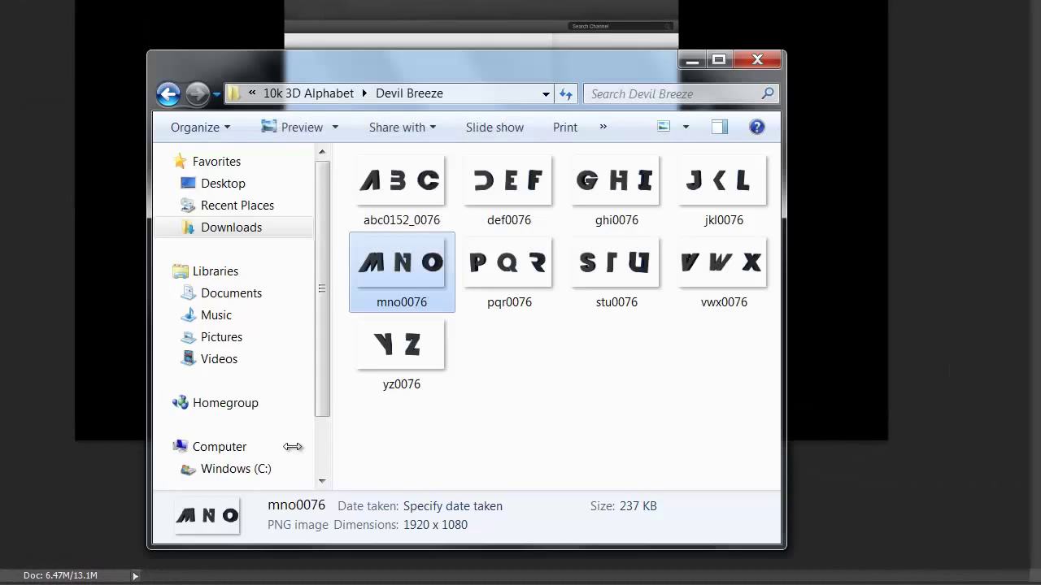
pyautogui.moveTo(720, 249); pyautogui.dragTo(819, 203)
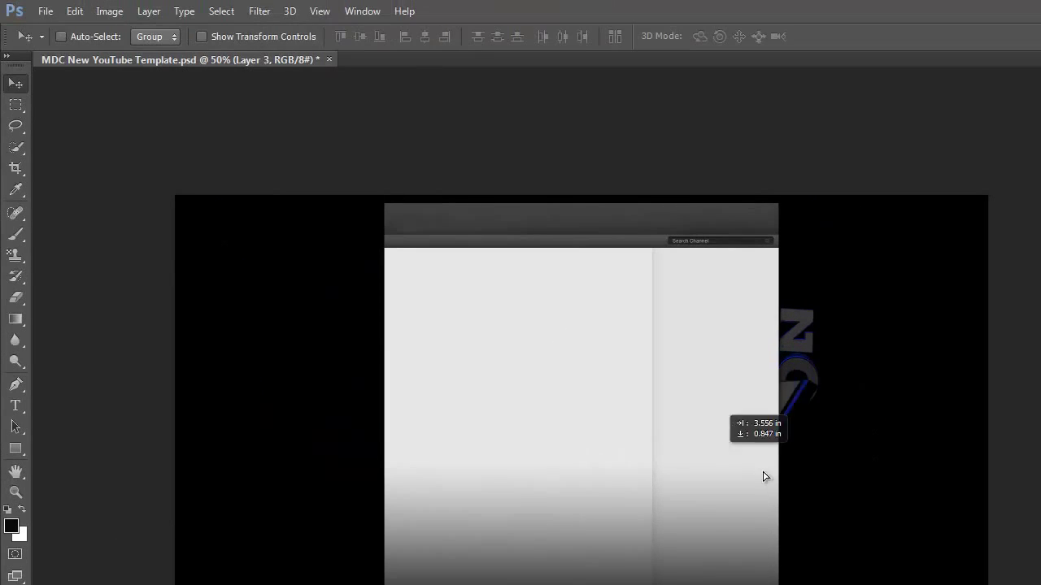
# Shrink the V, rotate it to match, and move it below the O
pyautogui.hotkey('ctrl', 't')
pyautogui.moveTo(957, 434); pyautogui.dragTo(894, 495)
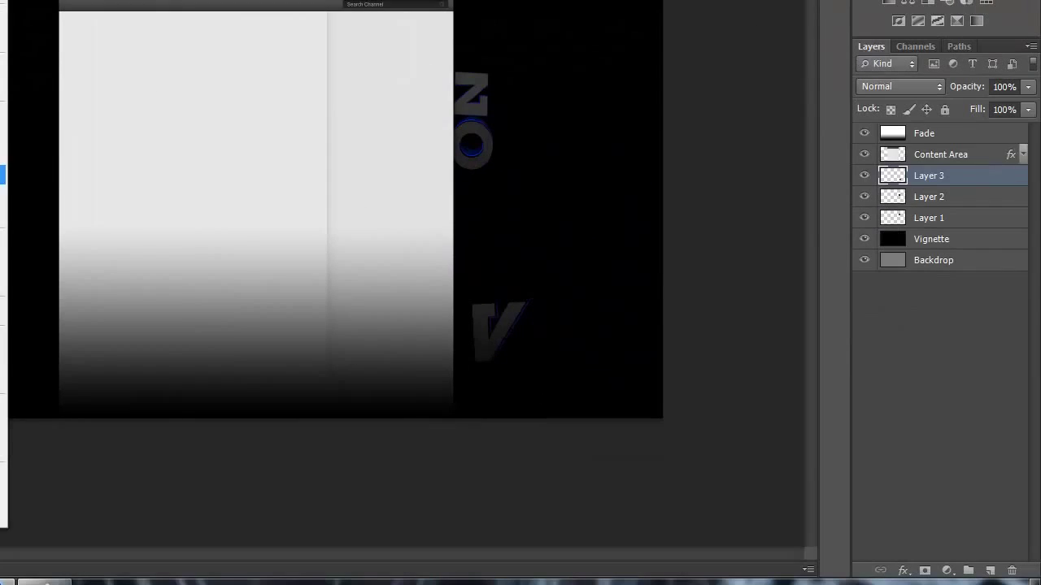
pyautogui.moveTo(492, 331); pyautogui.dragTo(479, 328)
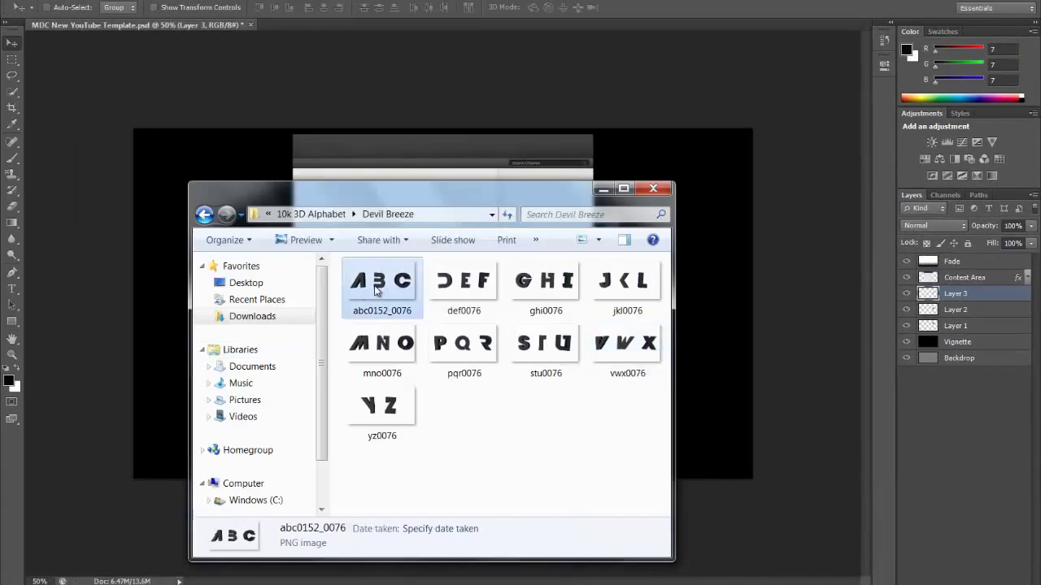
# Place the ABC image, isolate the A on its own layer, and size it below the stack
pyautogui.doubleClick(378, 255)
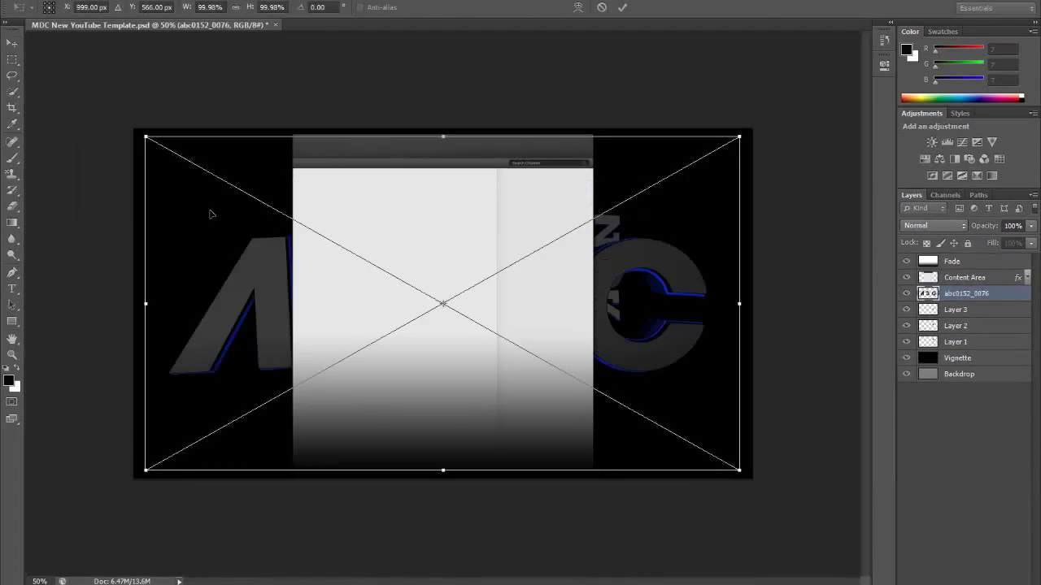
pyautogui.press('Return')
pyautogui.moveTo(209, 214); pyautogui.dragTo(208, 272)
pyautogui.hotkey('ctrl', 'd')
pyautogui.press('v')
pyautogui.press('Delete')
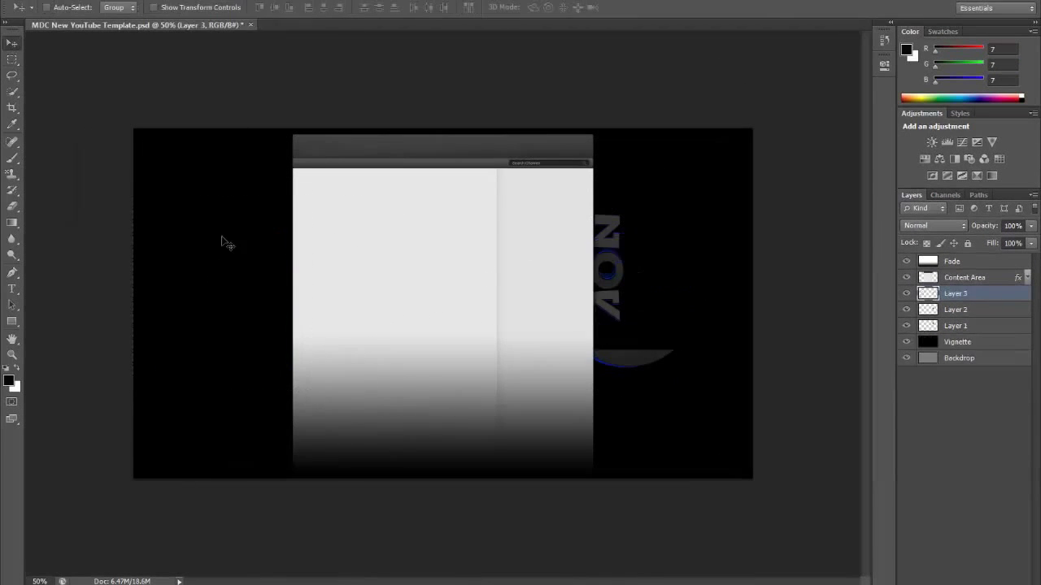
pyautogui.press('Return')
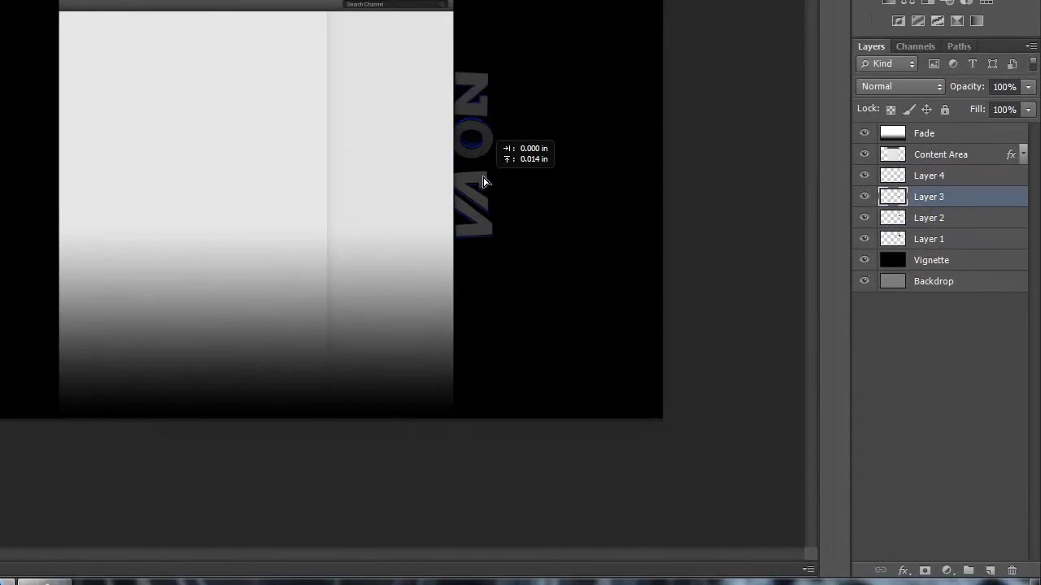
pyautogui.click(935, 218)
pyautogui.hotkey('ctrl', 't')
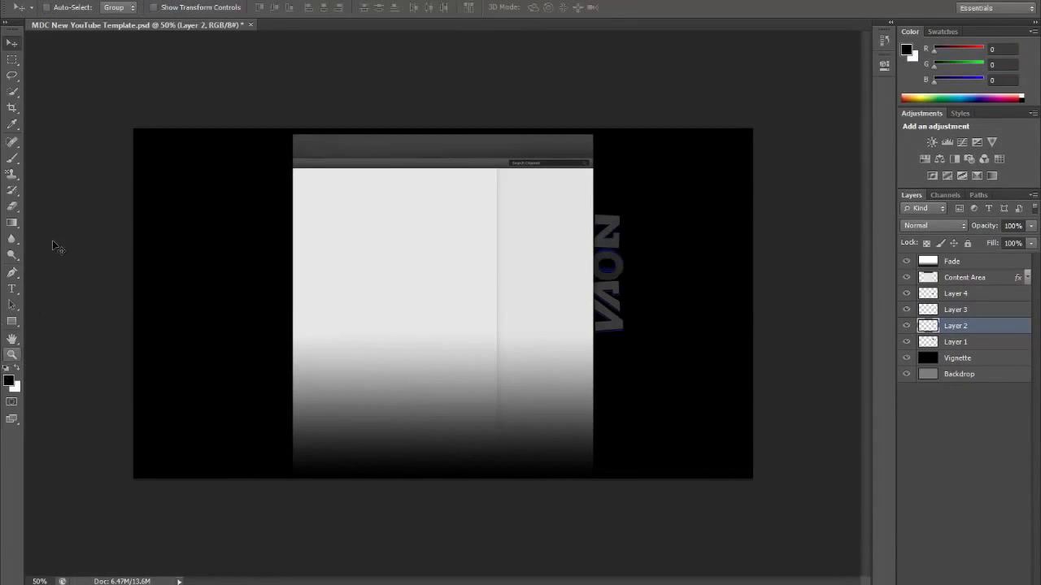
# Open Hue/Saturation, then browse the alphabet pack into the Velocity letter folder
pyautogui.hotkey('ctrl', 'u')
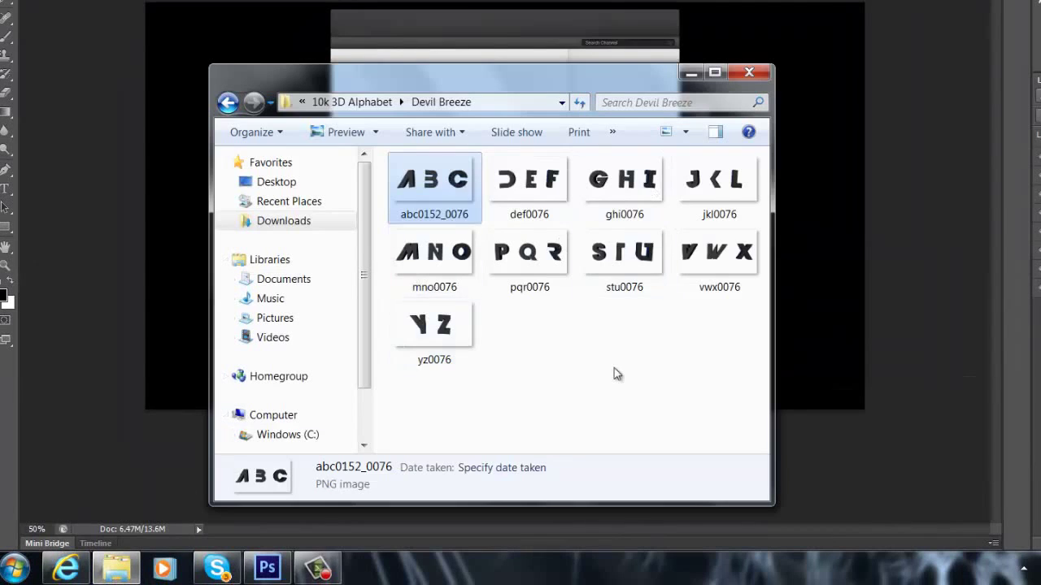
pyautogui.press('BackSpace')
pyautogui.write('v')
pyautogui.press('Return')
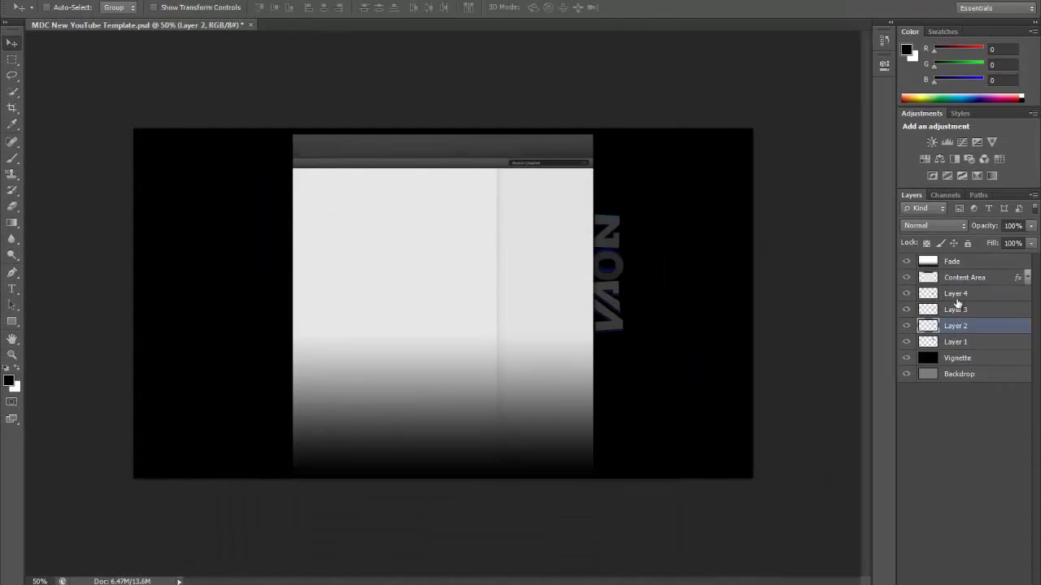
# Select the NOVA letter layers and merge them, then undo the merge
pyautogui.keyDown('shift'); pyautogui.click(957, 297); pyautogui.keyUp('shift')
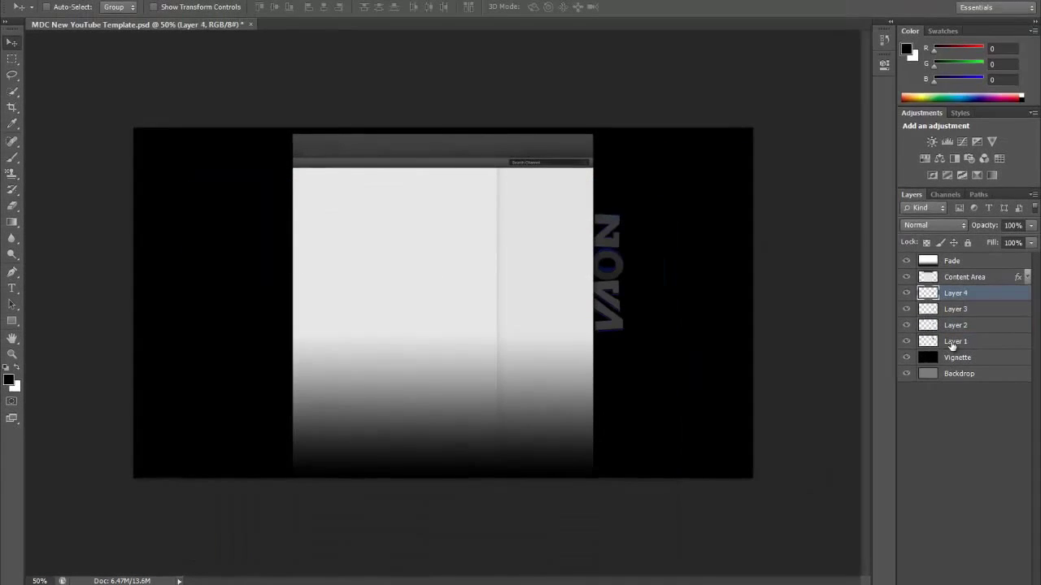
pyautogui.rightClick(956, 296)
pyautogui.click(762, 388)
pyautogui.hotkey('ctrl', '+')
pyautogui.hotkey('ctrl', '+')
pyautogui.hotkey('ctrl', '-')
pyautogui.hotkey('ctrl', '-')
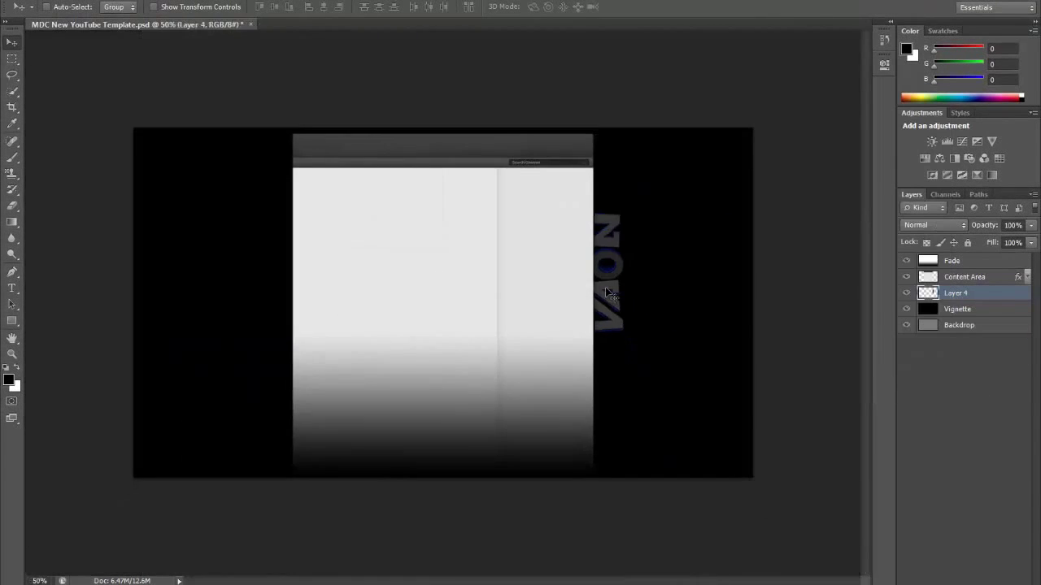
pyautogui.hotkey('ctrl', 'alt', 'z')
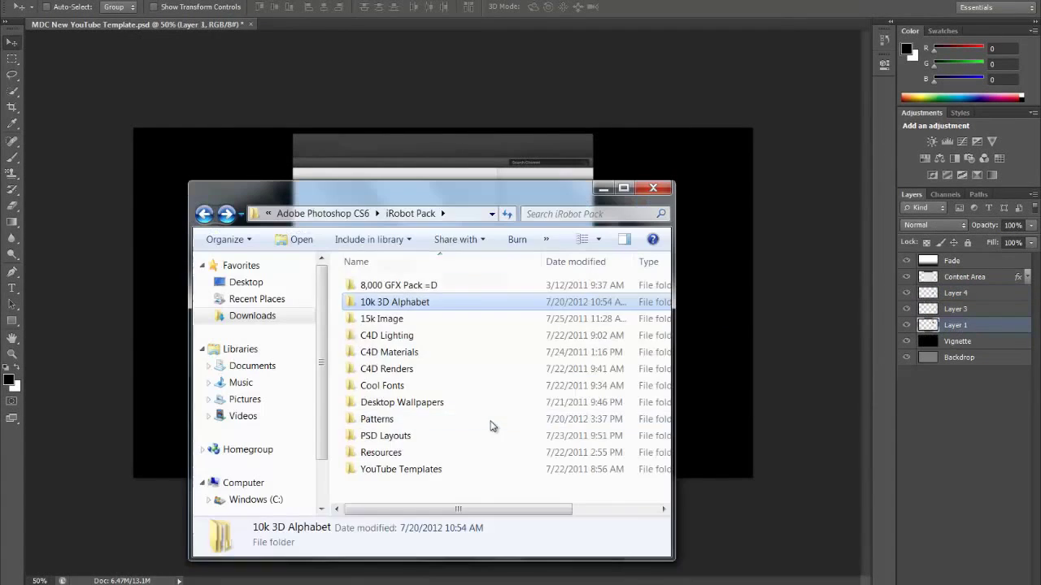
# Reopen the 10k 3D Alphabet folder and transform the NOVA letters, calling up merge/duplicate options
pyautogui.doubleClick(376, 305)
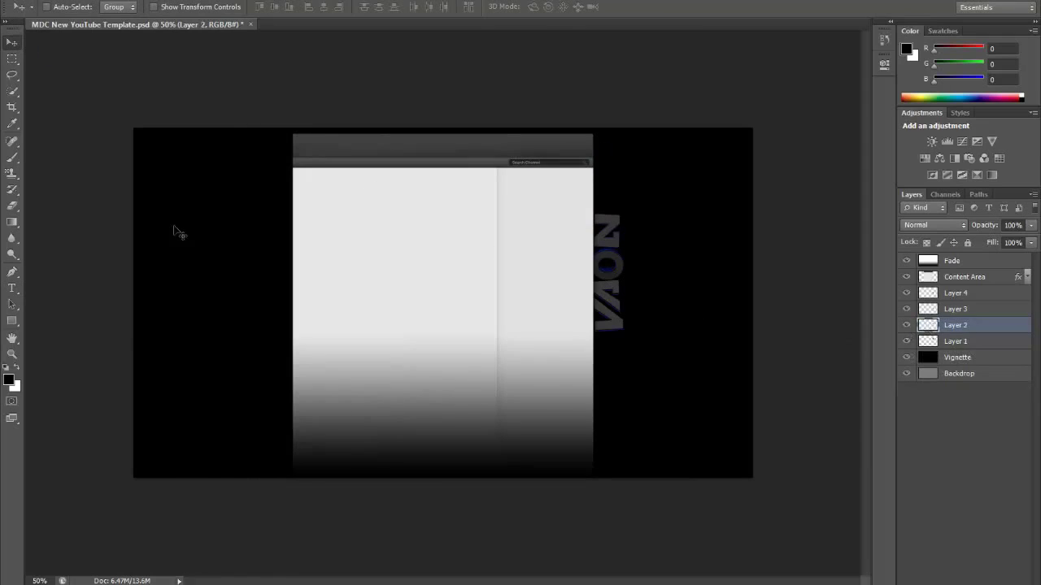
pyautogui.hotkey('ctrl', 't')
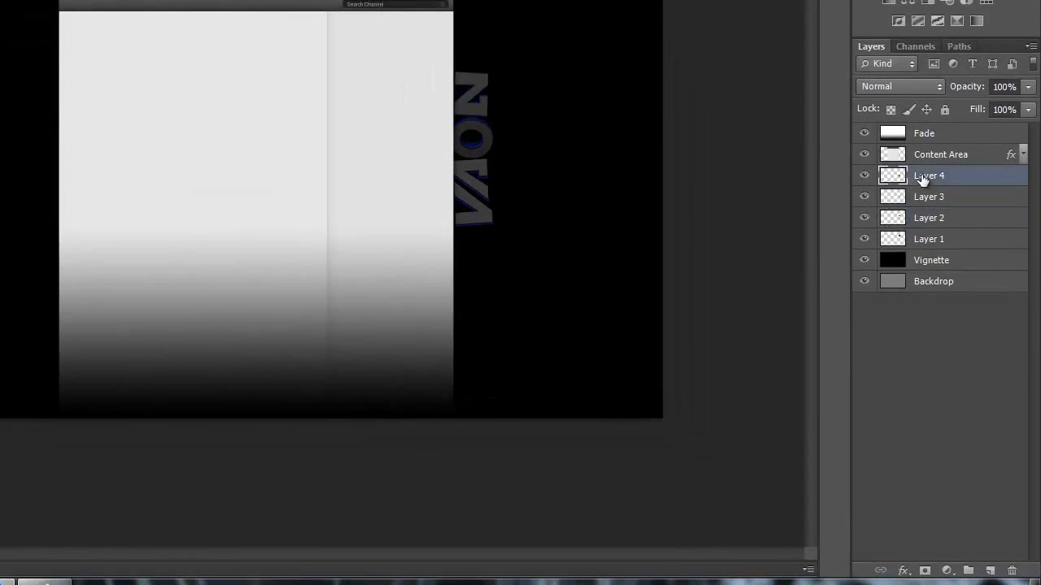
pyautogui.rightClick(923, 179)
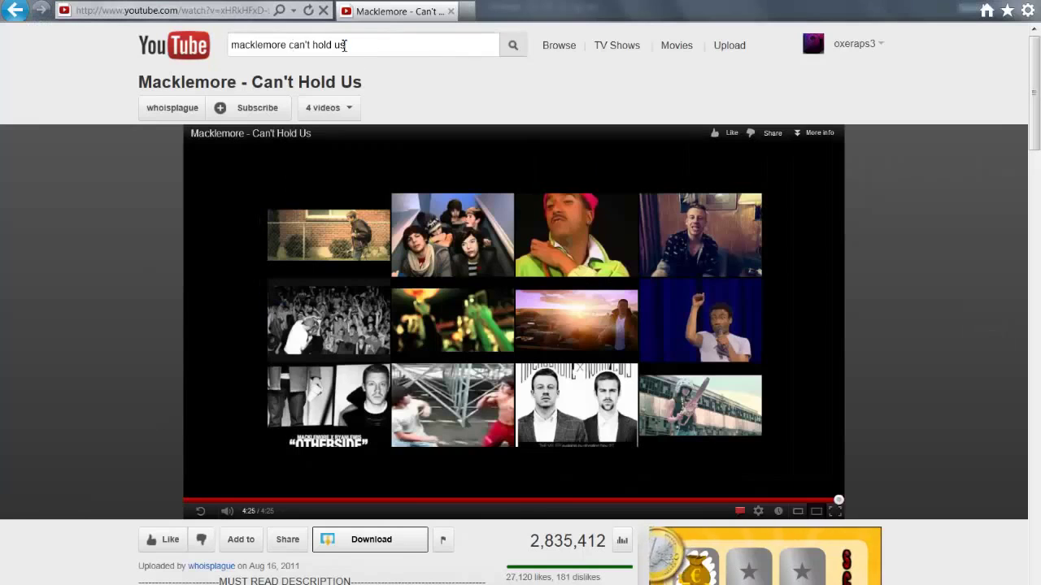
# Search YouTube for 'the journey drum and bass download', play The Journey mix and skip the ad
pyautogui.write('the jou')
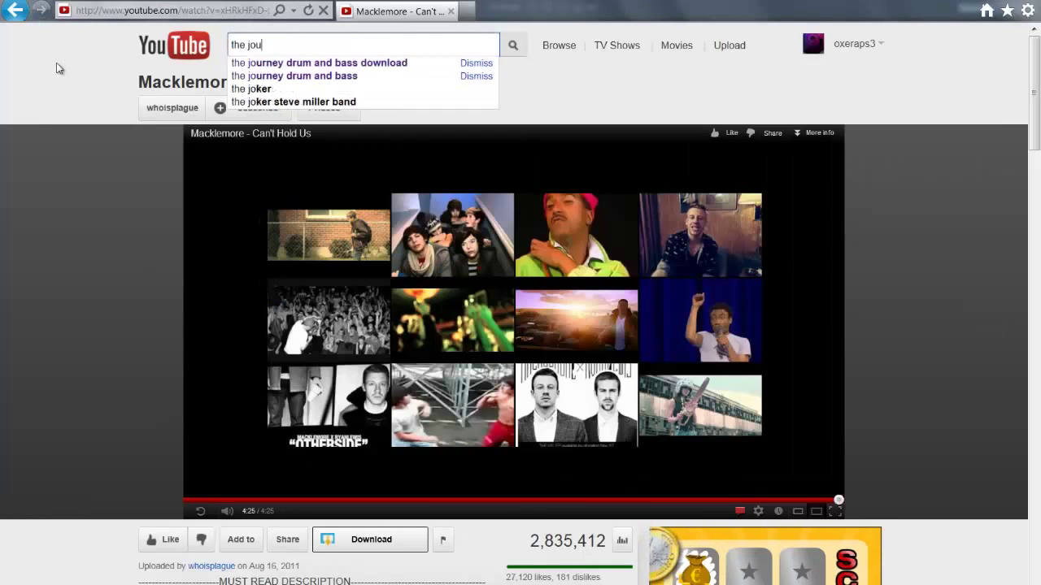
pyautogui.write('rney drum and bass download')
pyautogui.press('Return')
pyautogui.click(375, 302)
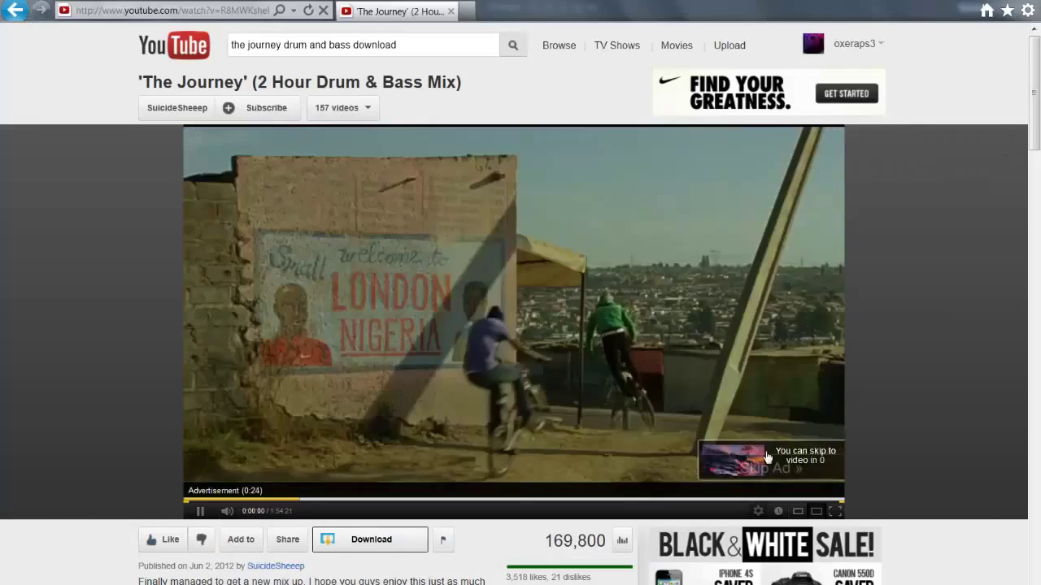
pyautogui.click(766, 460)
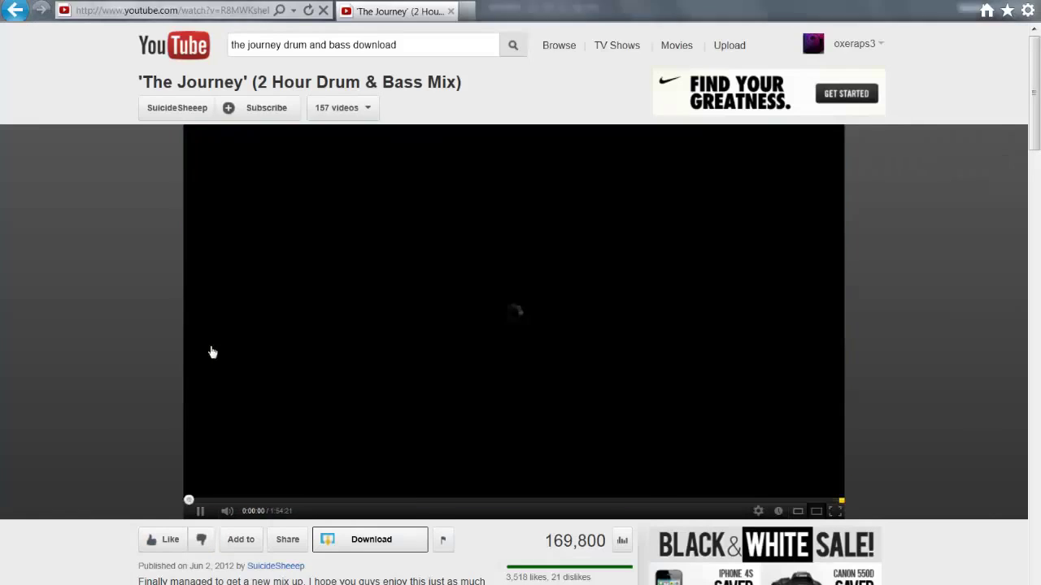
pyautogui.doubleClick(354, 46)
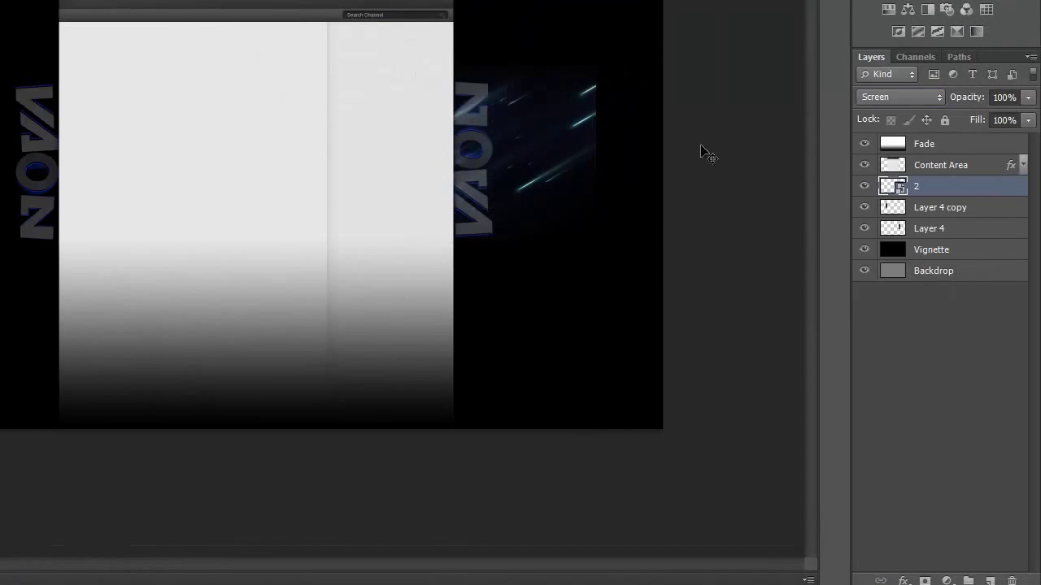
# Rotate the light-streak layer and move it beside the NOVA letters
pyautogui.moveTo(460, 96); pyautogui.dragTo(260, 137)
pyautogui.press('Return')
pyautogui.moveTo(476, 172); pyautogui.dragTo(483, 211)
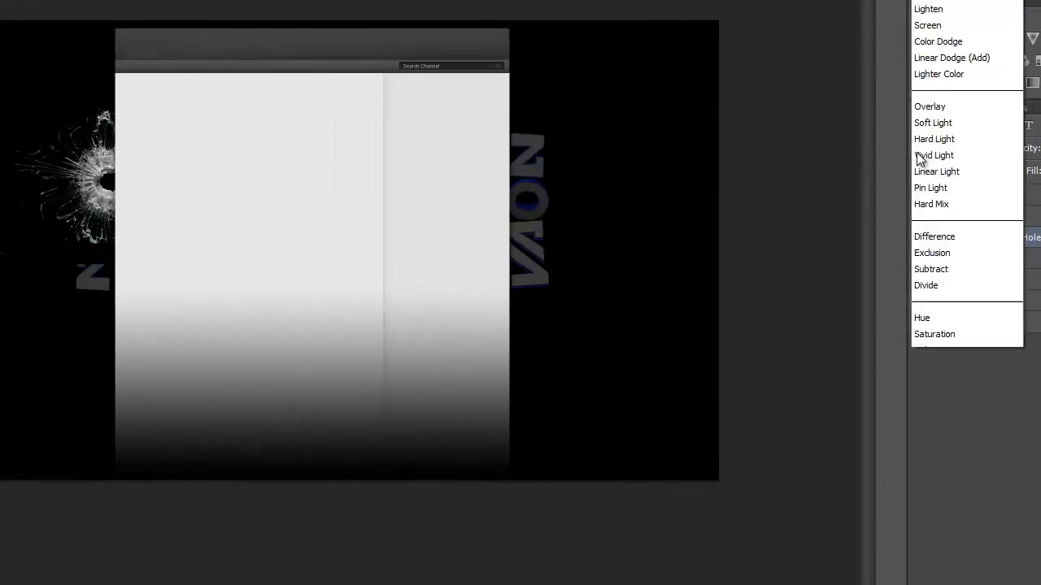
# Blend the shattered-glass hole in Screen mode over the left NOVA's O and erase its excess edges
pyautogui.click(929, 106)
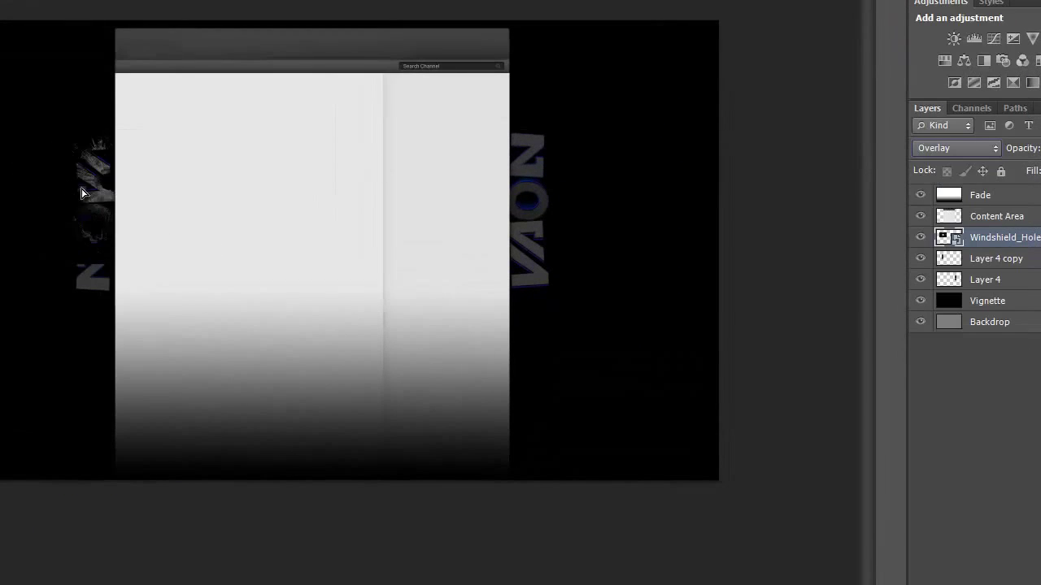
pyautogui.click(956, 148)
pyautogui.click(935, 2)
pyautogui.moveTo(84, 149); pyautogui.dragTo(89, 226)
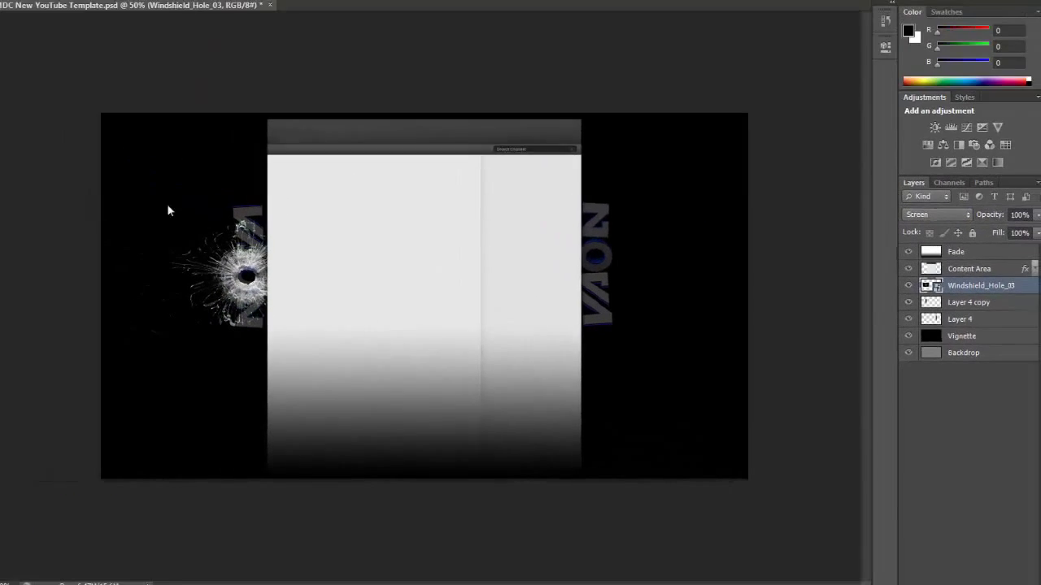
pyautogui.press('e')
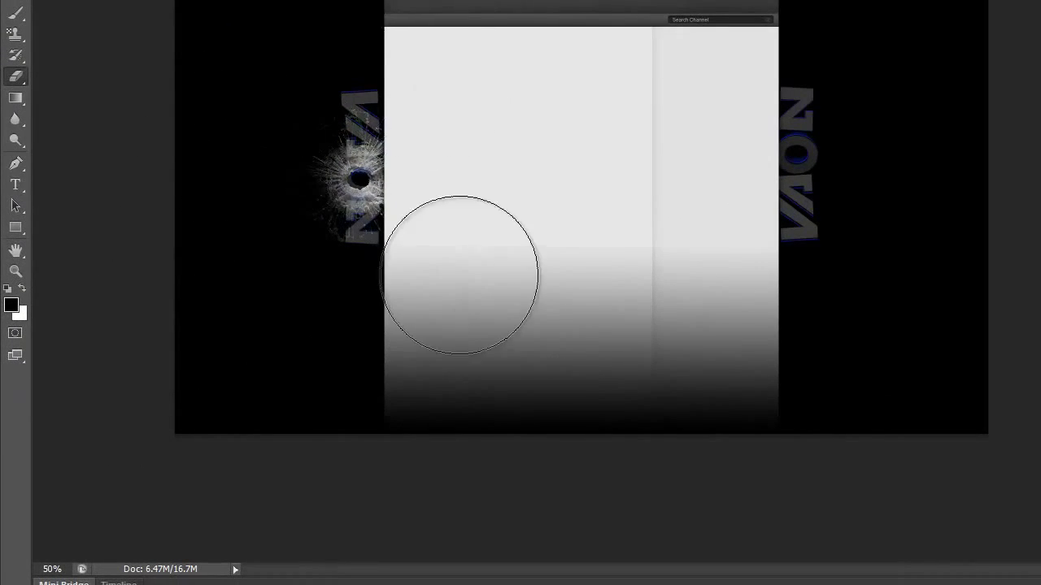
pyautogui.moveTo(288, 274); pyautogui.dragTo(296, 263)
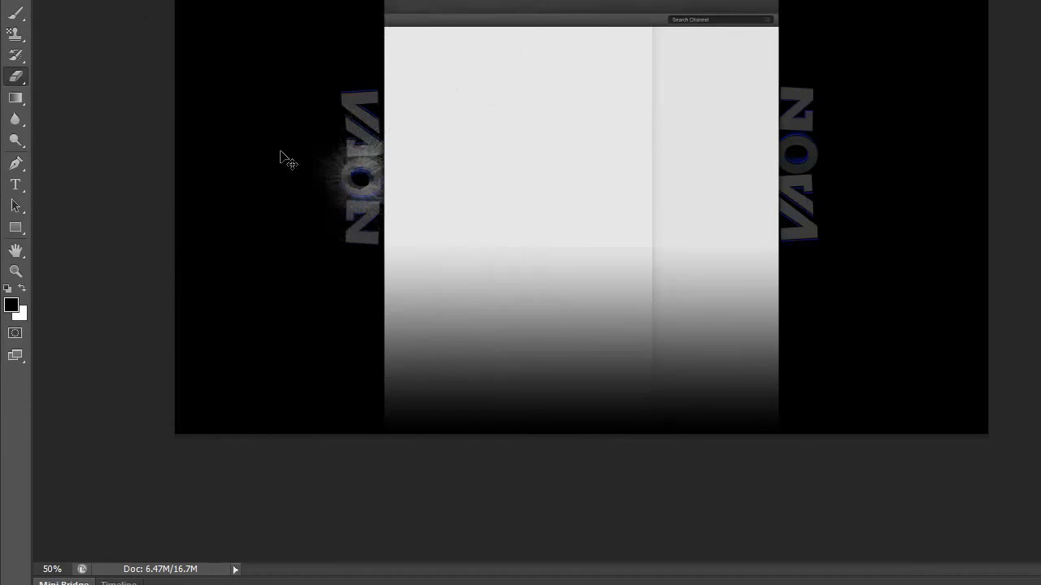
pyautogui.hotkey('ctrl', '+')
pyautogui.hotkey('ctrl', '+')
pyautogui.hotkey('ctrl', '-')
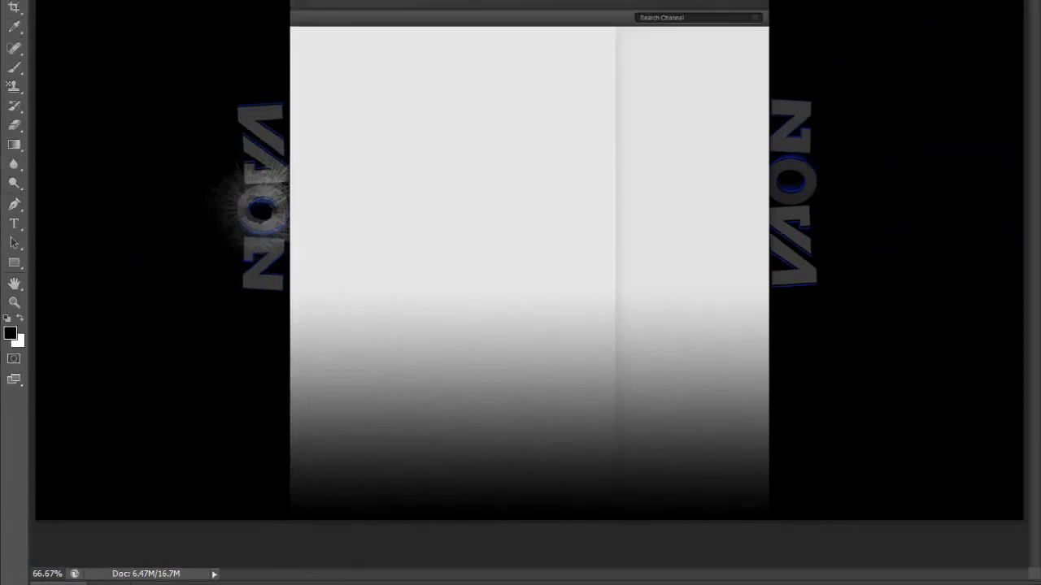
# Merge the glass layers, flip the copy horizontally, and move it onto the right NOVA's O
pyautogui.rightClick(947, 353)
pyautogui.click(773, 384)
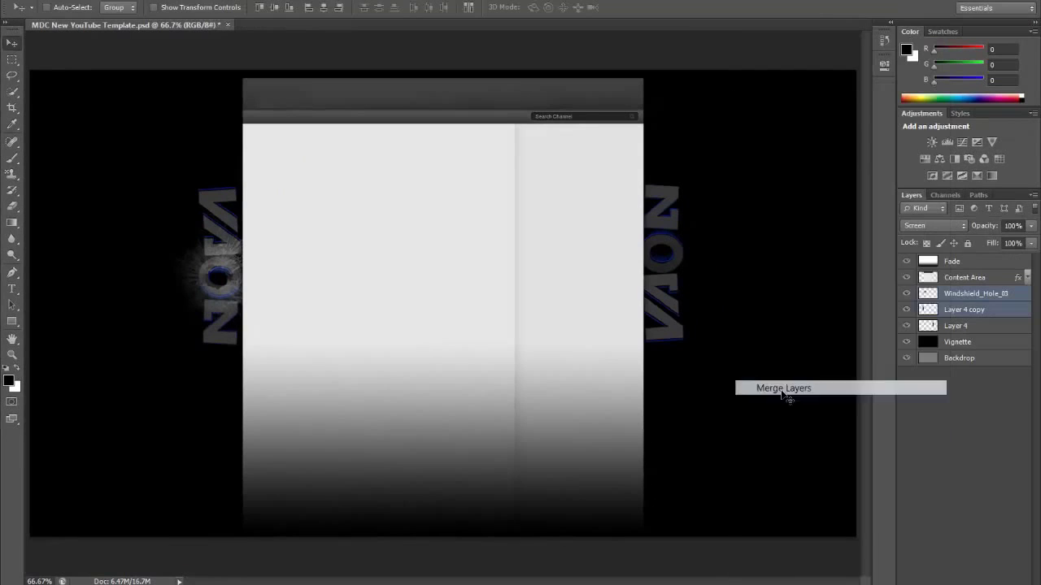
pyautogui.click(54, 39)
pyautogui.click(303, 464)
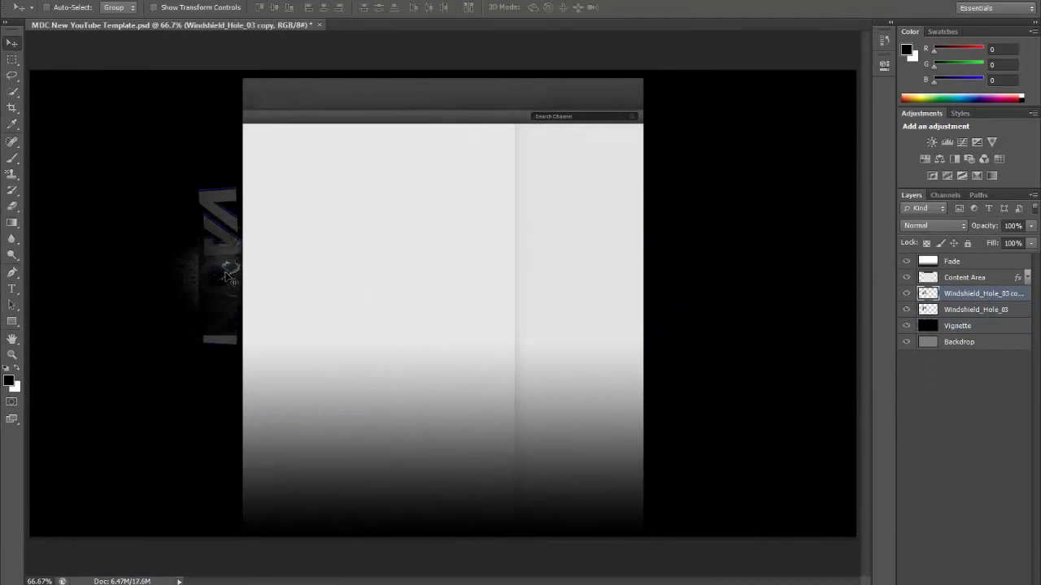
pyautogui.moveTo(228, 276); pyautogui.dragTo(562, 281)
pyautogui.hotkey('ctrl', '-')
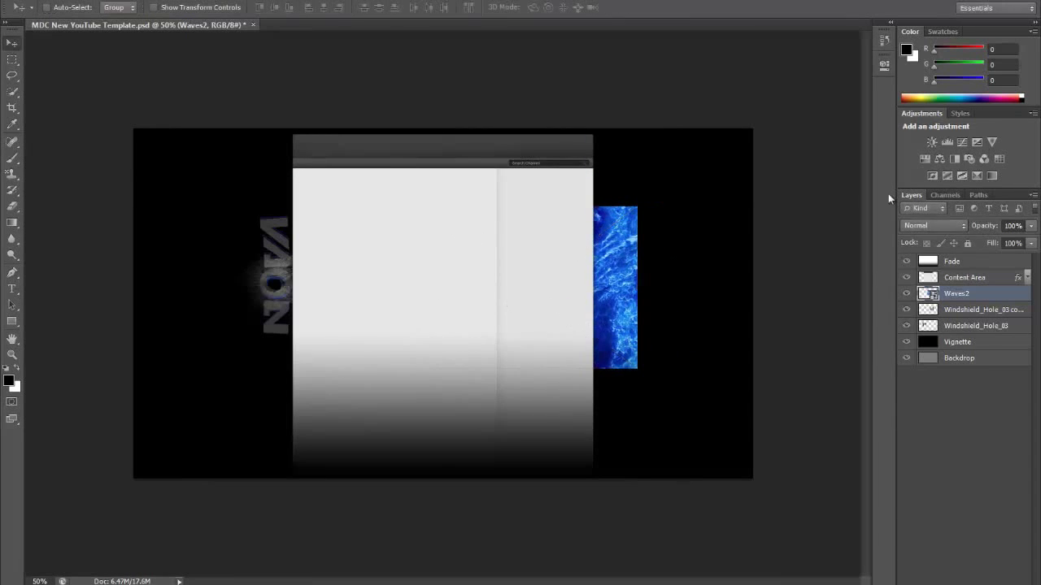
# Blend the Waves2 texture in Screen mode, then cycle through further blend modes
pyautogui.click(935, 225)
pyautogui.click(919, 109)
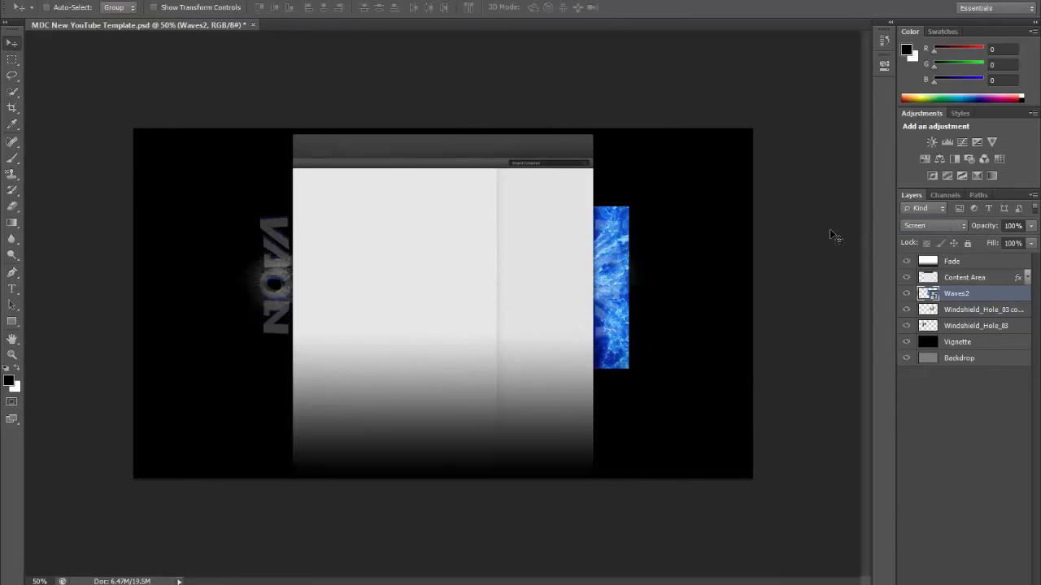
pyautogui.press('Down')
pyautogui.press('Down')
pyautogui.press('Down')
pyautogui.press('Down')
pyautogui.press('Down')
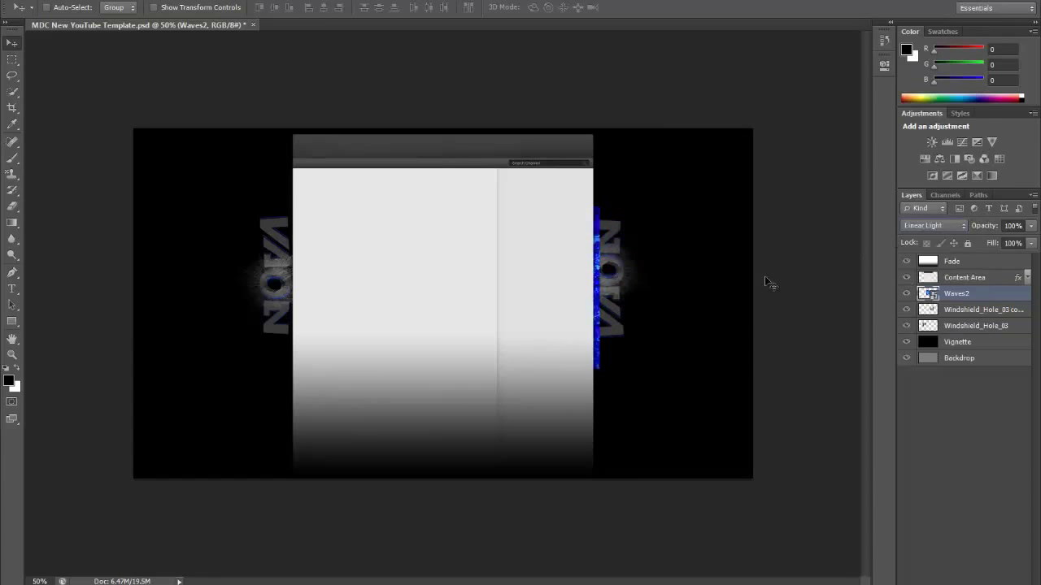
pyautogui.press('Down')
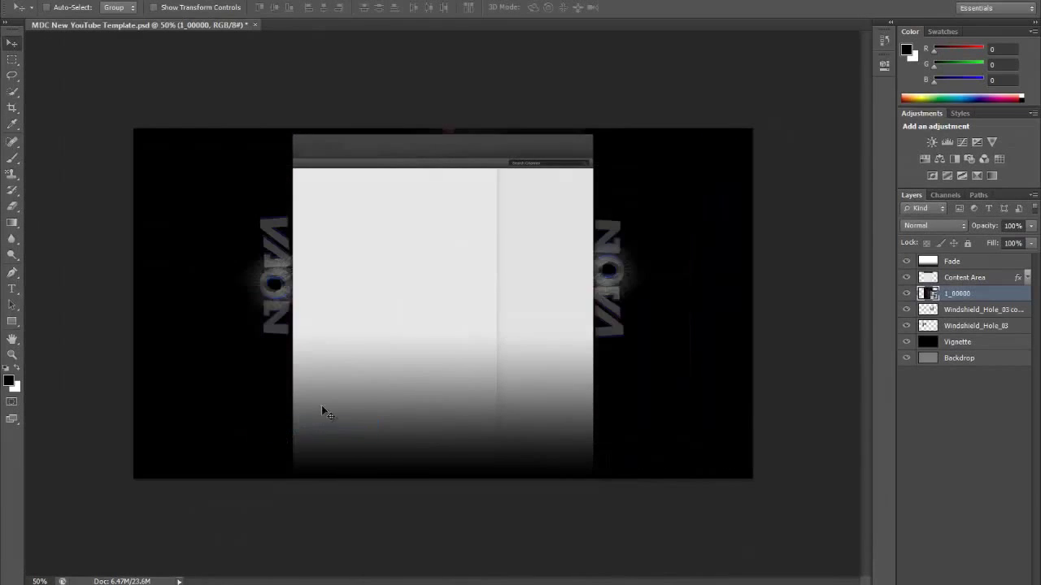
# Set 1_00000 to Screen beside the right NOVA, rasterize it, and shift its hue to blue
pyautogui.click(933, 225)
pyautogui.click(917, 108)
pyautogui.moveTo(586, 275); pyautogui.dragTo(600, 275)
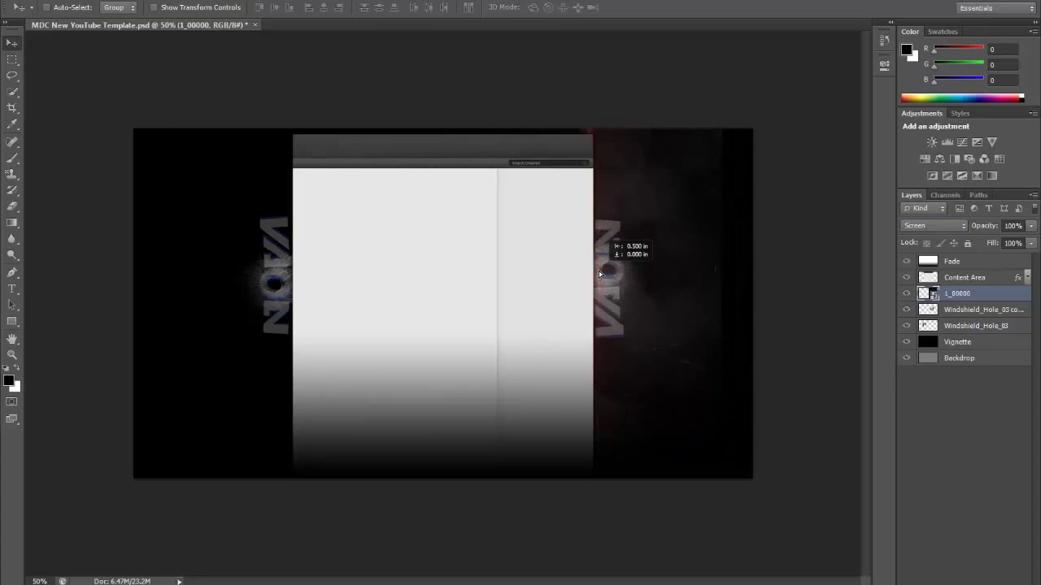
pyautogui.rightClick(966, 295)
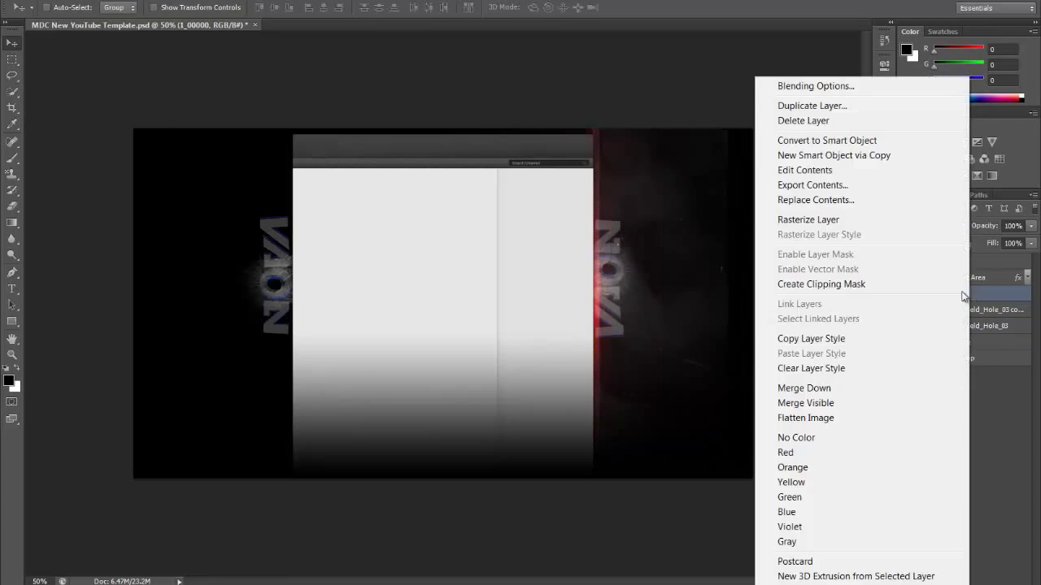
pyautogui.click(793, 216)
pyautogui.hotkey('ctrl', 'u')
pyautogui.press('Return')
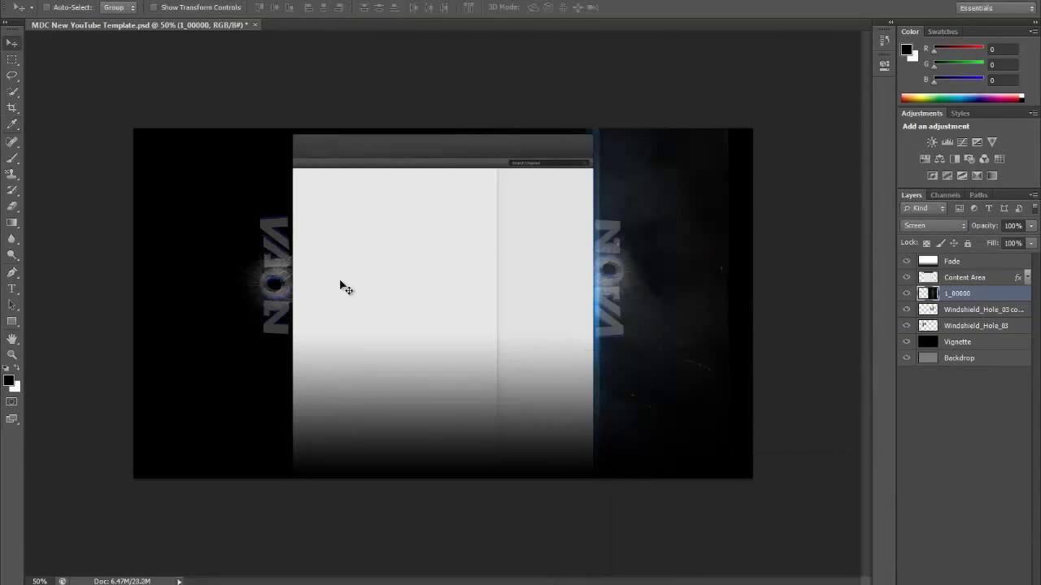
# Erase the glow's lower right, narrow it to about 9.986 in, and flip a copy to the left NOVA
pyautogui.moveTo(587, 98)
pyautogui.mouseDown()
pyautogui.moveTo(697, 302)
pyautogui.moveTo(674, 417)
pyautogui.mouseUp()
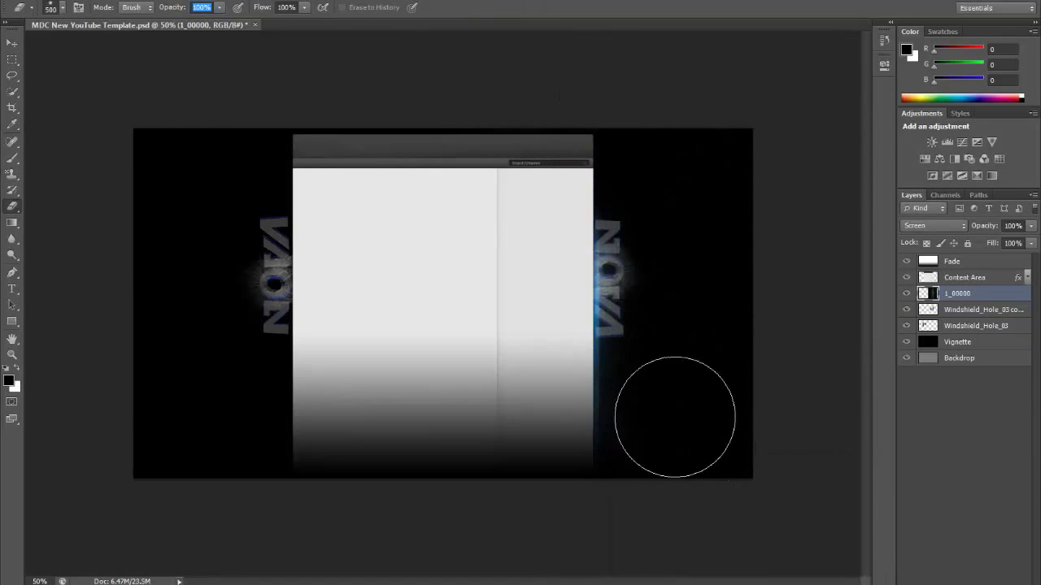
pyautogui.moveTo(609, 282)
pyautogui.mouseDown()
pyautogui.moveTo(607, 269)
pyautogui.moveTo(632, 267)
pyautogui.mouseUp()
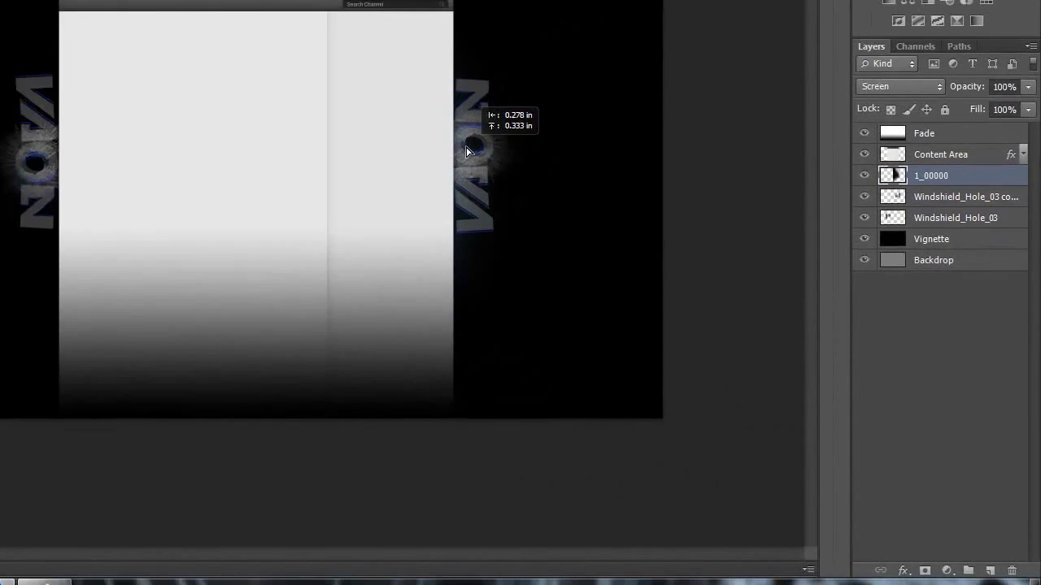
pyautogui.hotkey('ctrl', 't')
pyautogui.moveTo(626, 160); pyautogui.dragTo(583, 160)
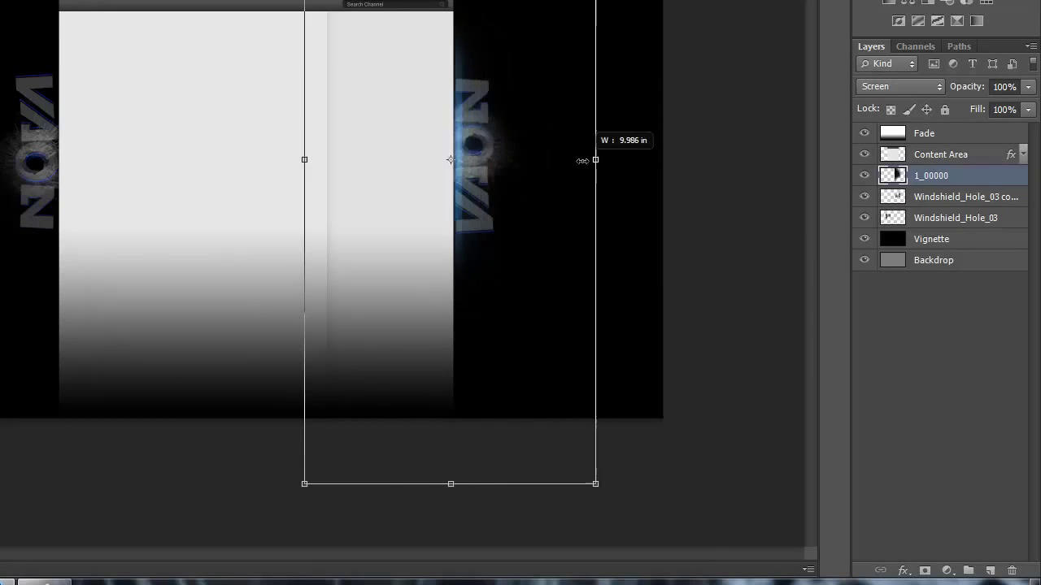
pyautogui.press('Return')
pyautogui.moveTo(534, 116)
pyautogui.mouseDown()
pyautogui.moveTo(625, 262)
pyautogui.moveTo(278, 281)
pyautogui.mouseUp()
pyautogui.click(302, 474)
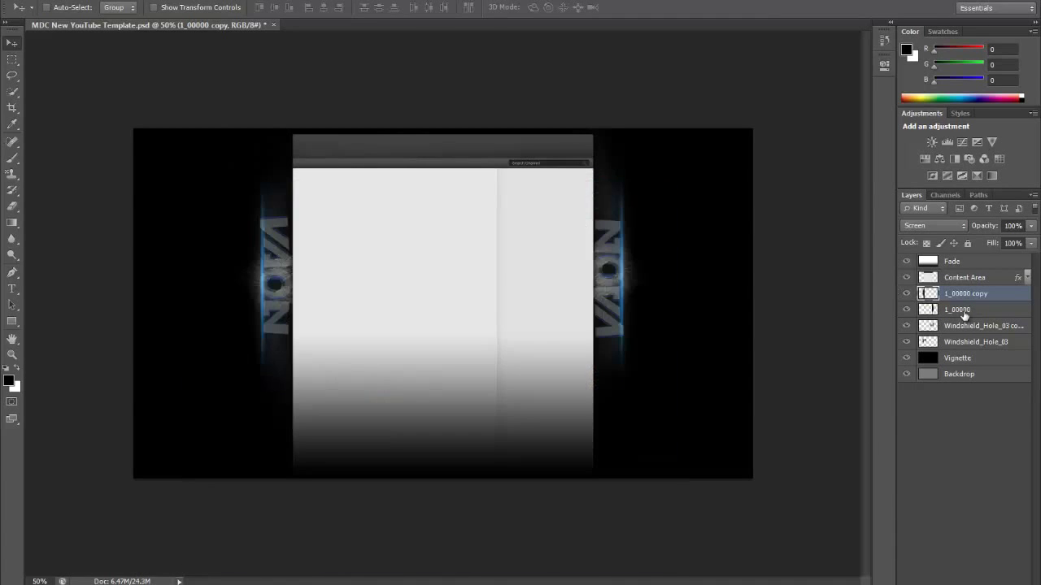
# Bring the metal_022 texture into the banner and move it toward the right edge
pyautogui.rightClick(965, 315)
pyautogui.click(853, 386)
pyautogui.scroll(-5, 464, 433)
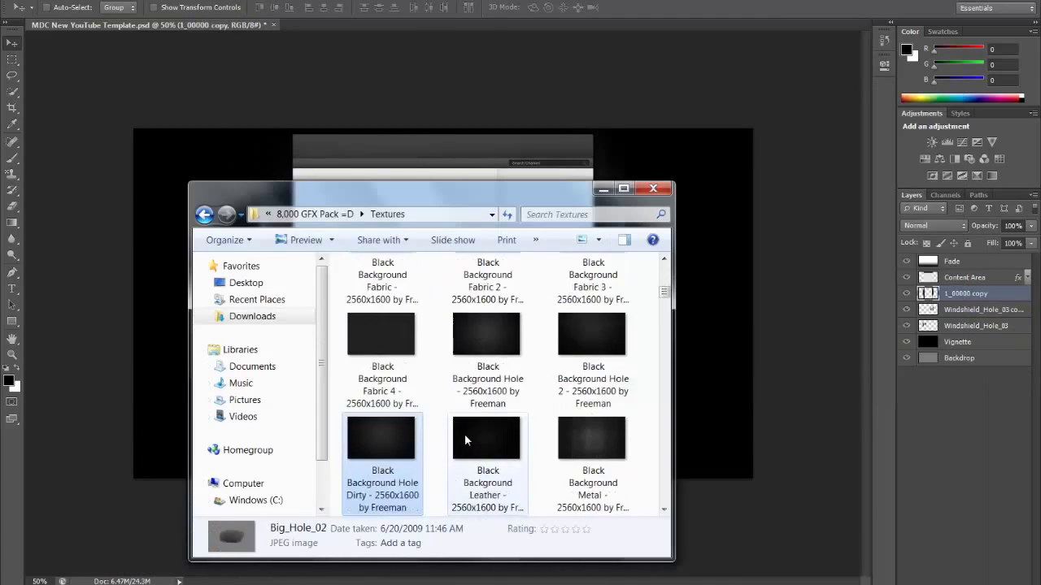
pyautogui.scroll(-5, 464, 439)
pyautogui.scroll(-10, 464, 439)
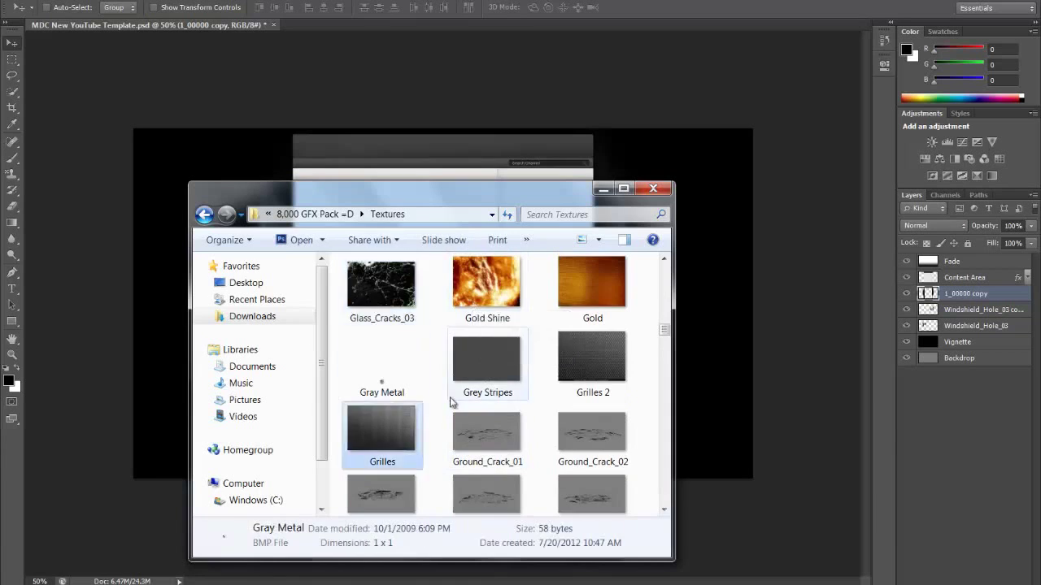
pyautogui.scroll(-5, 464, 349)
pyautogui.scroll(-5, 455, 382)
pyautogui.scroll(-2, 451, 402)
pyautogui.moveTo(591, 365); pyautogui.dragTo(517, 332)
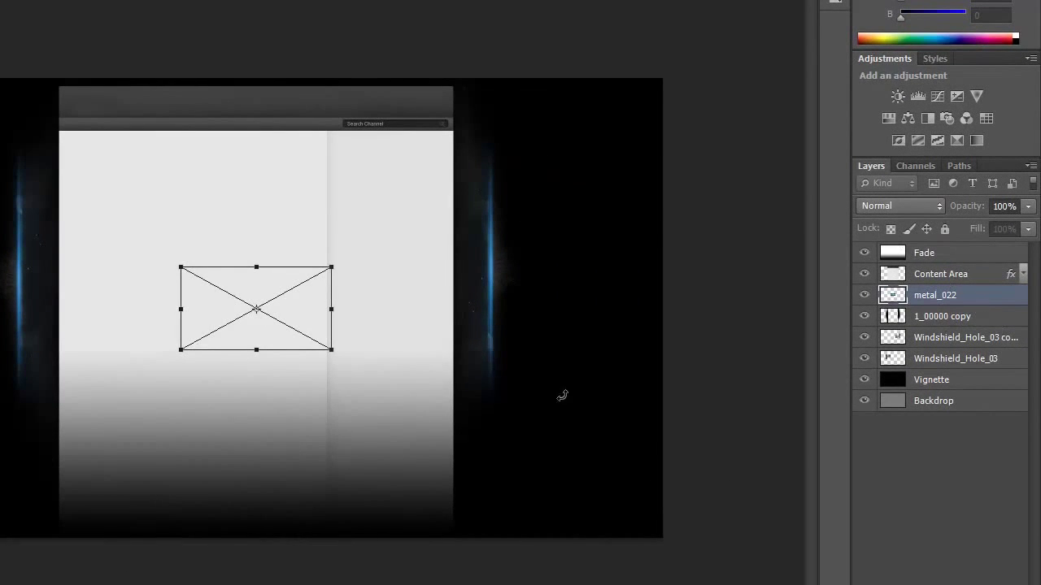
pyautogui.moveTo(359, 291); pyautogui.dragTo(539, 257)
# Select the 1_00000 copy glow layer and close the floating adjustments panel
pyautogui.click(943, 316)
pyautogui.click(900, 206)
pyautogui.click(862, 288)
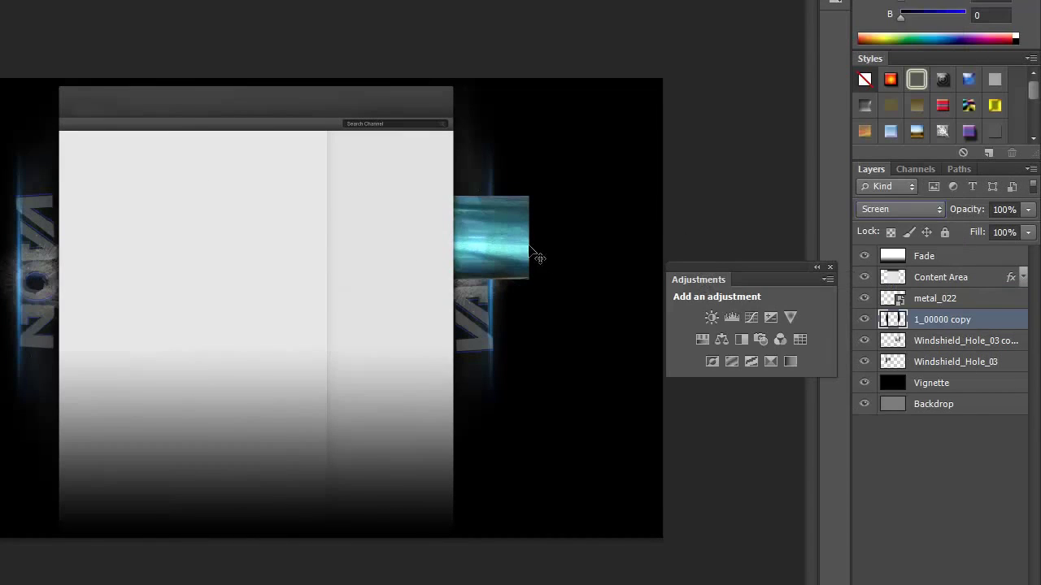
pyautogui.click(829, 267)
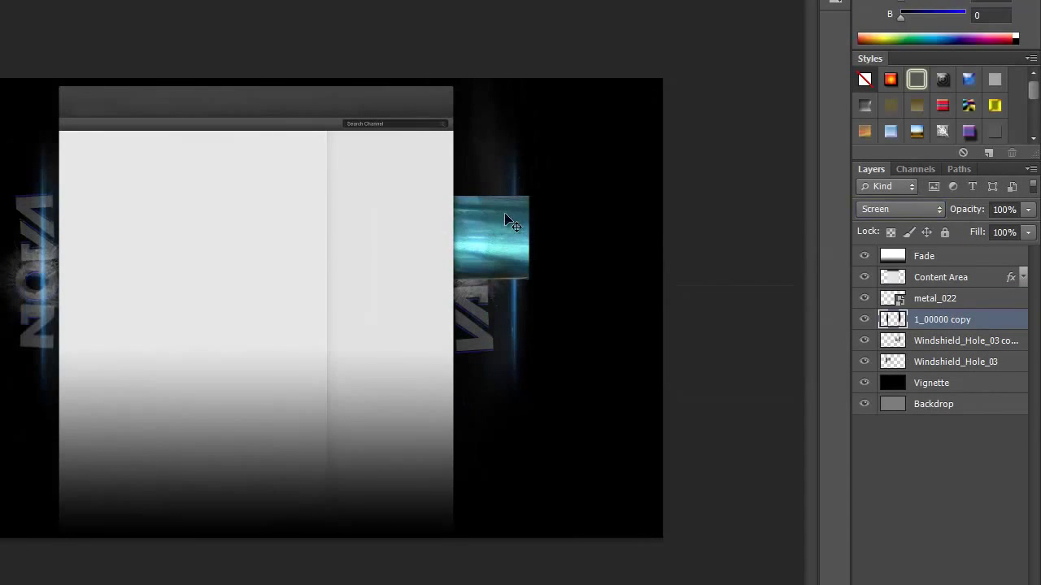
# Drag a metal_022 copy onto the right NOVA letters, rasterize it, and erase the excess
pyautogui.click(944, 299)
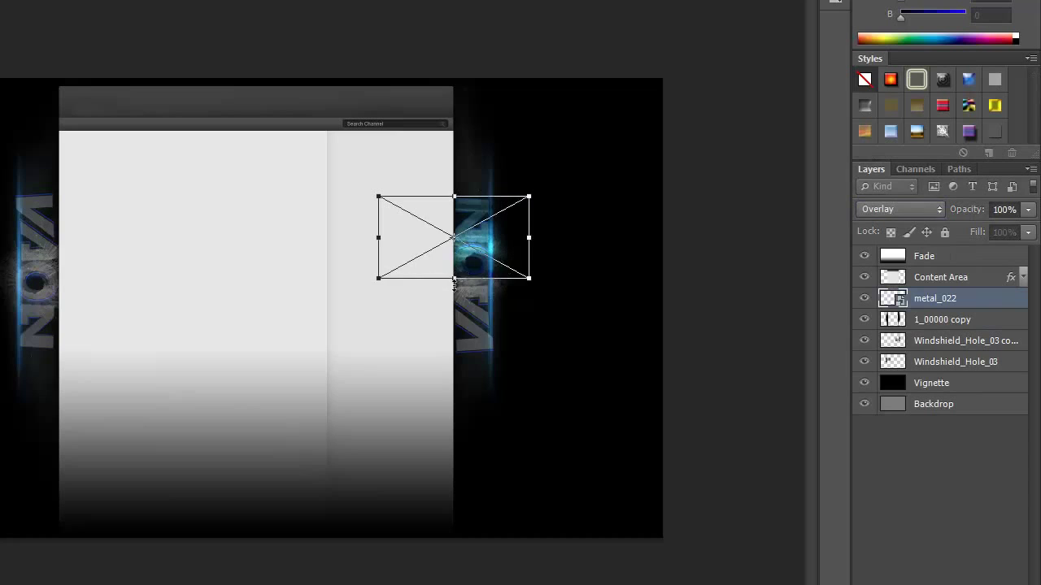
pyautogui.moveTo(82, 228); pyautogui.dragTo(316, 275)
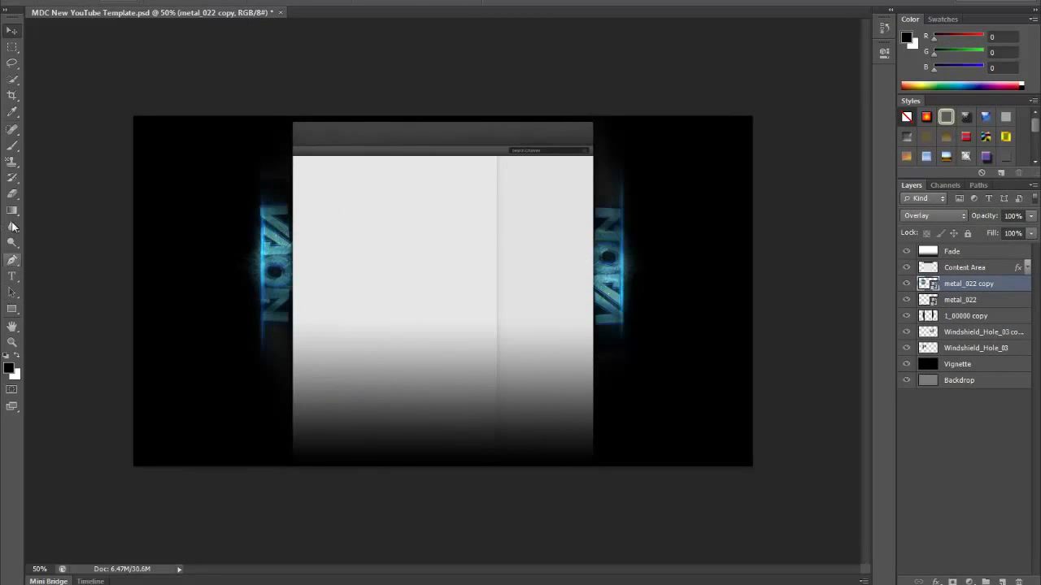
pyautogui.press('e')
pyautogui.click(251, 291)
pyautogui.press('Return')
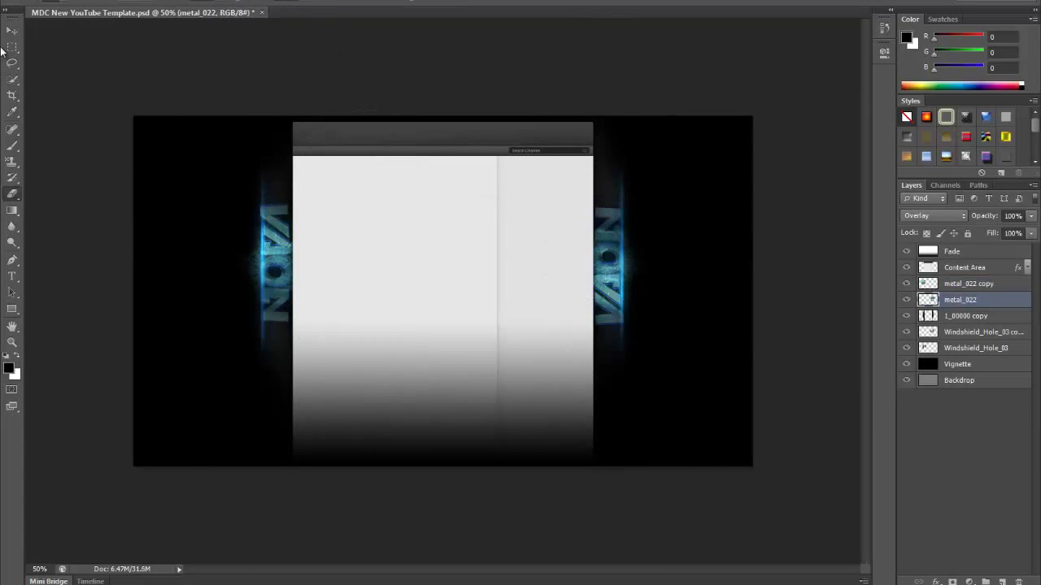
# Merge the two metal_022 texture layers into one with Merge Down
pyautogui.rightClick(965, 284)
pyautogui.click(790, 371)
pyautogui.click(933, 216)
# Place the Wood Gradient image from the Wanted Textures folder into the template
pyautogui.click(917, 157)
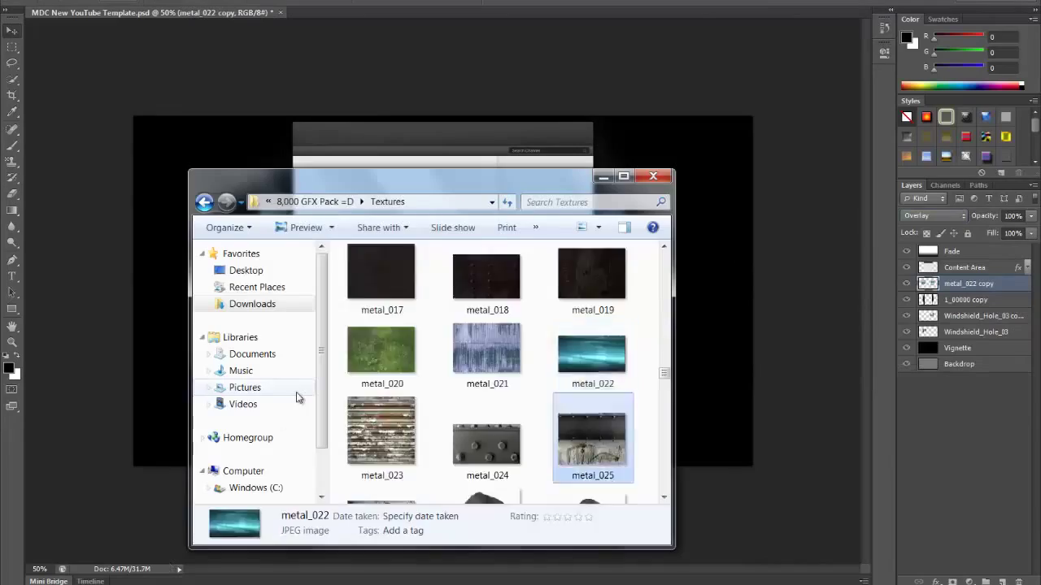
pyautogui.press('BackSpace')
pyautogui.press('BackSpace')
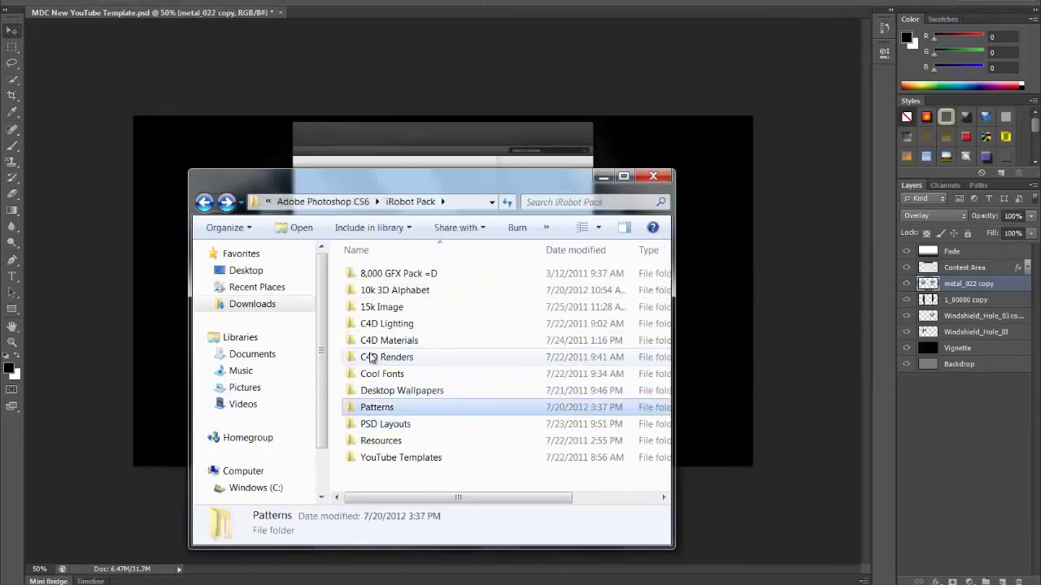
pyautogui.press('BackSpace')
pyautogui.hotkey('alt', 'Right')
pyautogui.hotkey('alt', 'Right')
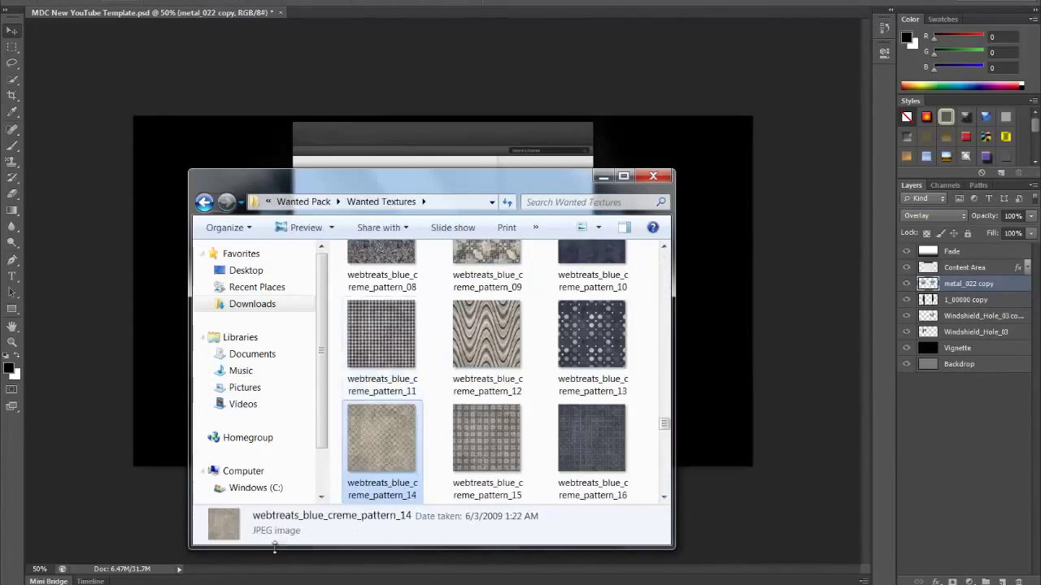
pyautogui.press('Down')
pyautogui.press('Down')
pyautogui.press('Down')
pyautogui.press('Down')
pyautogui.press('Down')
pyautogui.press('Down')
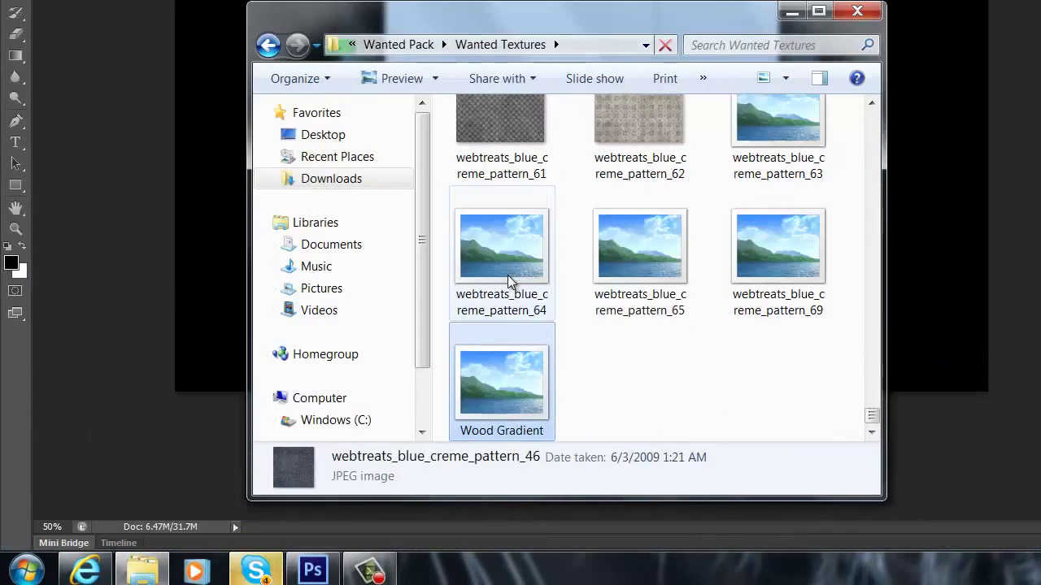
pyautogui.press('Return')
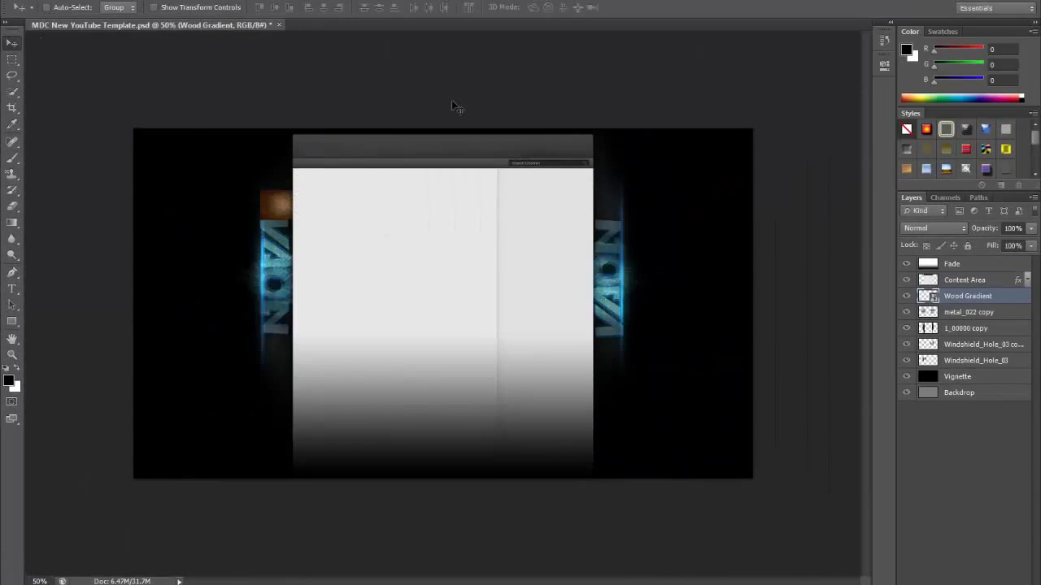
# Try Linear Light, Lighter Color and Overlay blending on the wood layer
pyautogui.click(935, 228)
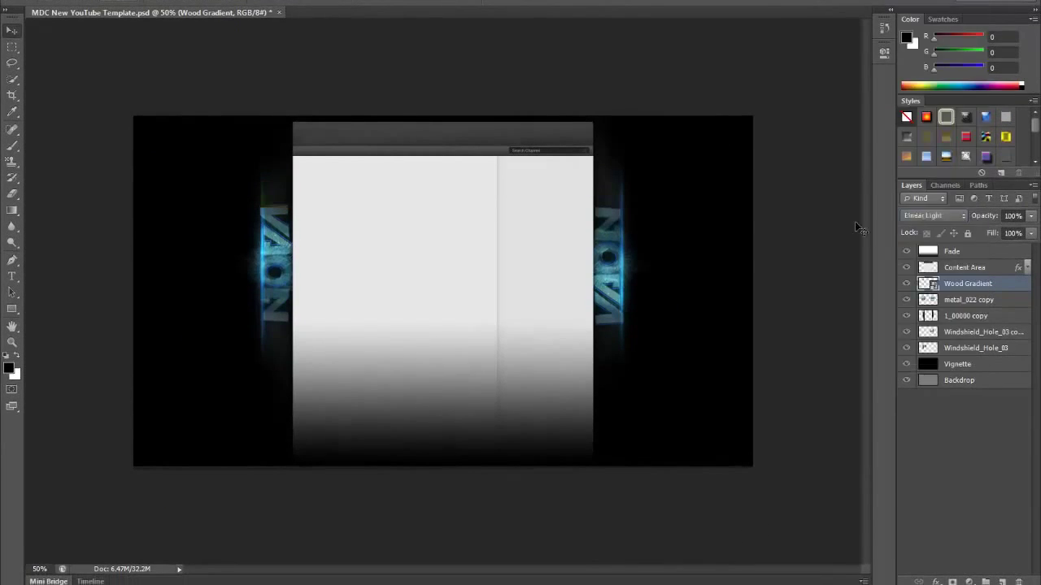
pyautogui.press('Up')
pyautogui.press('Up')
pyautogui.press('Up')
pyautogui.press('Up')
pyautogui.press('Up')
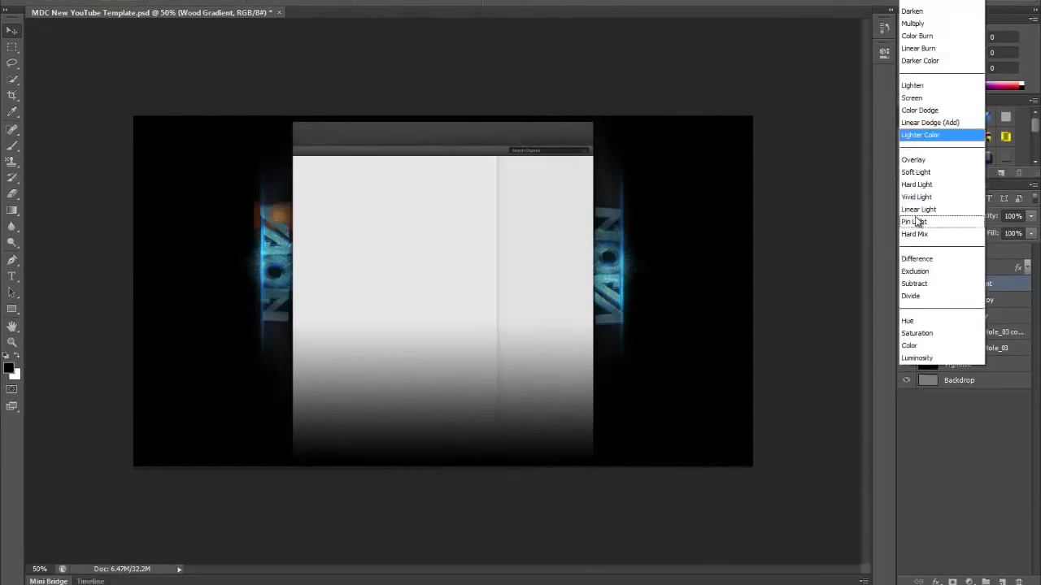
pyautogui.press('Down')
# Delete the Wood Gradient layer and browse to Dare Pack's Desktop Wallpapers folder
pyautogui.press('Delete')
pyautogui.hotkey('alt', 'Tab')
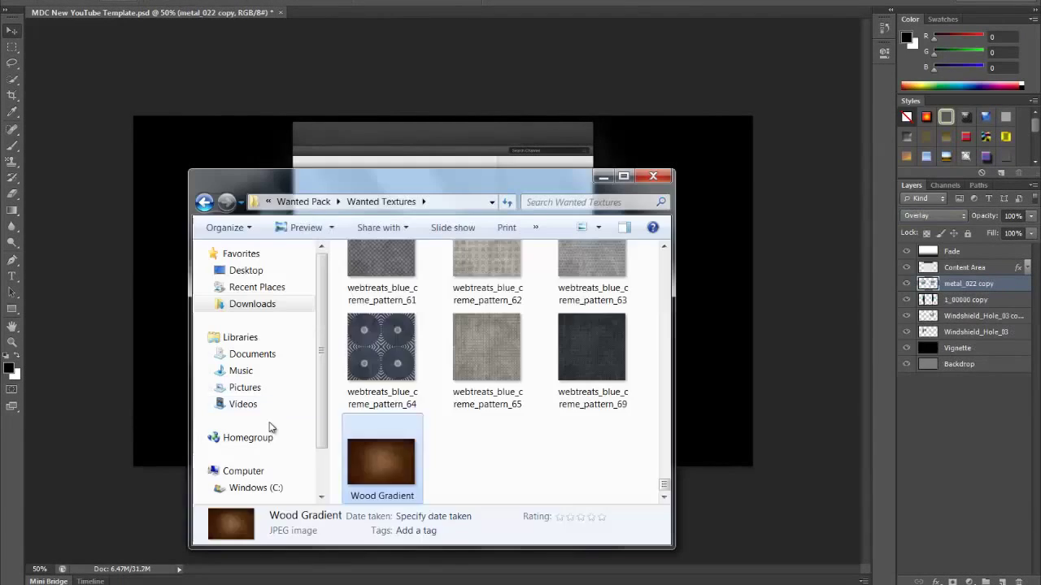
pyautogui.hotkey('alt', 'Up')
pyautogui.hotkey('alt', 'Up')
pyautogui.press('Up')
pyautogui.press('Up')
pyautogui.press('Up')
pyautogui.press('Return')
pyautogui.press('Down')
pyautogui.press('Down')
pyautogui.press('Down')
pyautogui.press('Return')
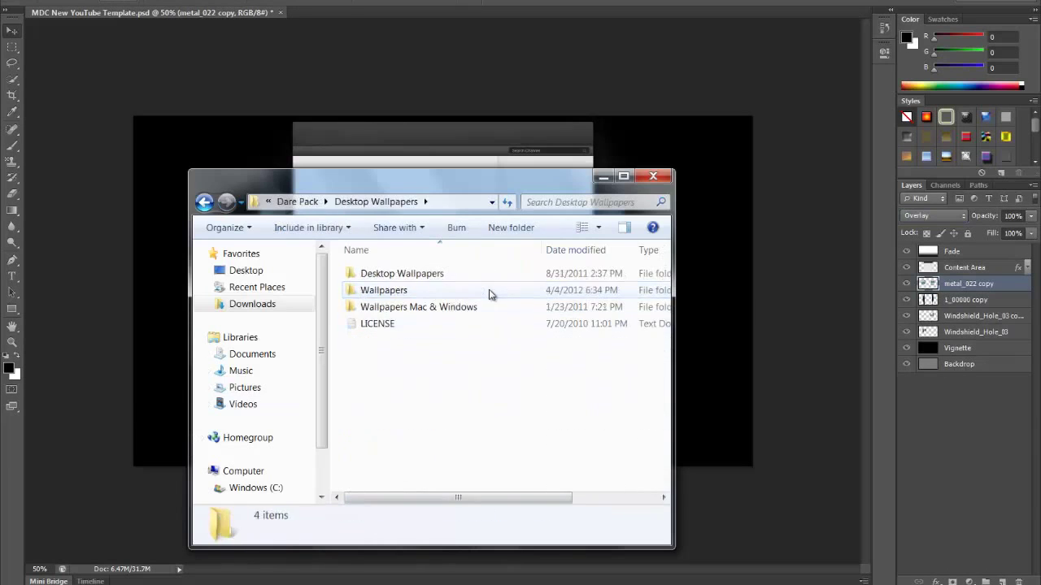
pyautogui.press('Return')
# Place the 4111-music-girl-WallFizz wallpaper and shift it right and down
pyautogui.scroll(-5, 453, 279)
pyautogui.doubleClick(452, 279)
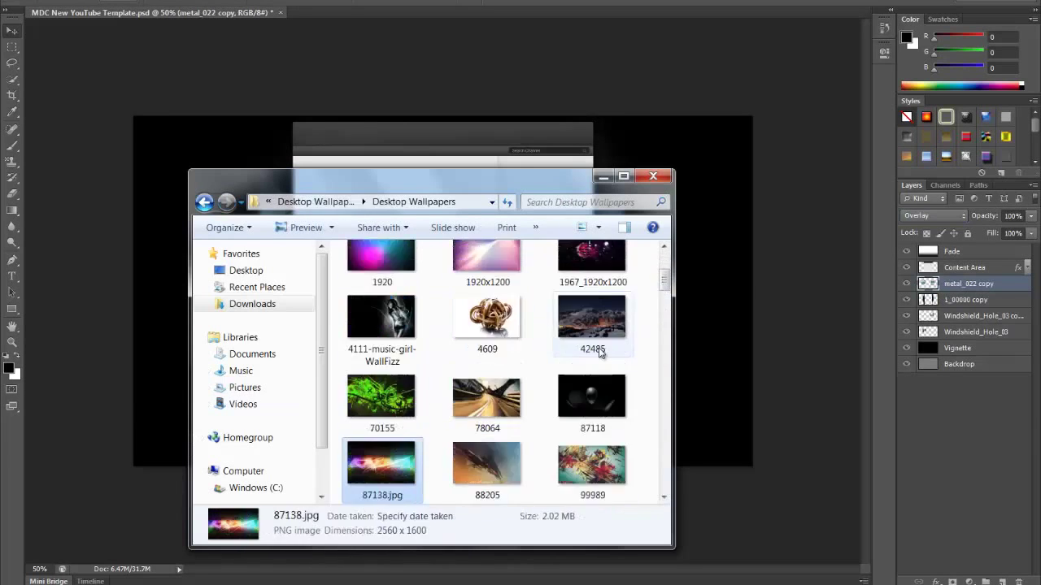
pyautogui.scroll(-3, 453, 341)
pyautogui.scroll(4, 453, 342)
pyautogui.moveTo(379, 259); pyautogui.dragTo(134, 244)
pyautogui.moveTo(377, 219); pyautogui.dragTo(453, 233)
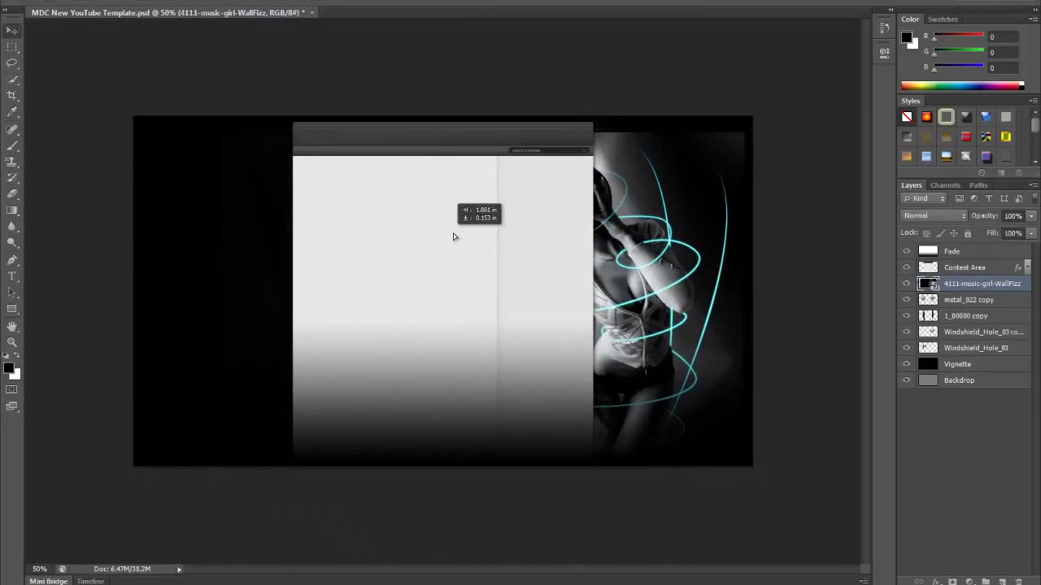
# Set the wallpaper to Soft Light, cancel a rotation, and erase it around the left letters
pyautogui.click(935, 216)
pyautogui.click(935, 174)
pyautogui.moveTo(672, 180); pyautogui.dragTo(821, 289)
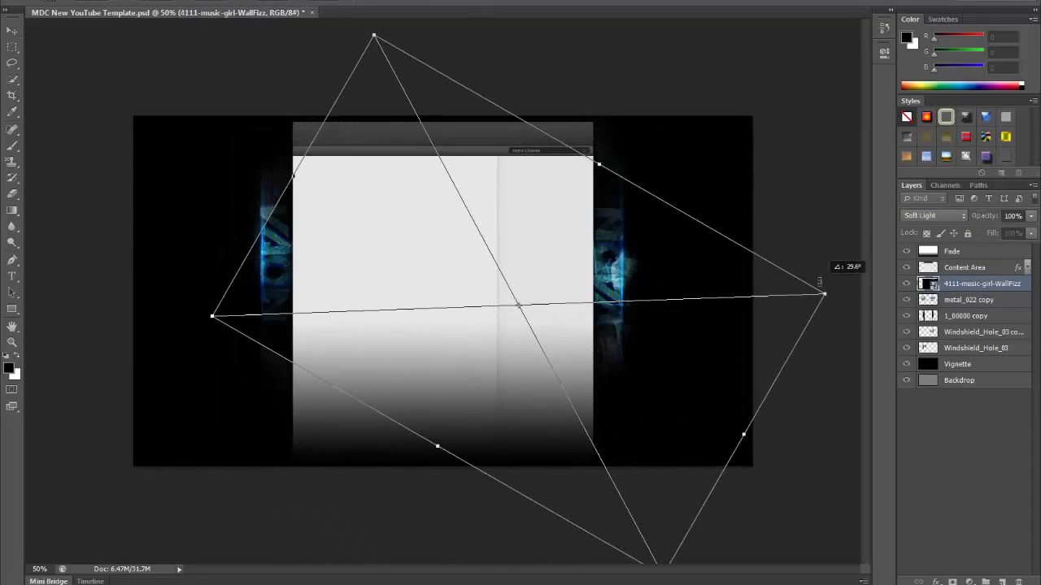
pyautogui.press('Escape')
pyautogui.click(12, 195)
pyautogui.moveTo(268, 236); pyautogui.dragTo(268, 458)
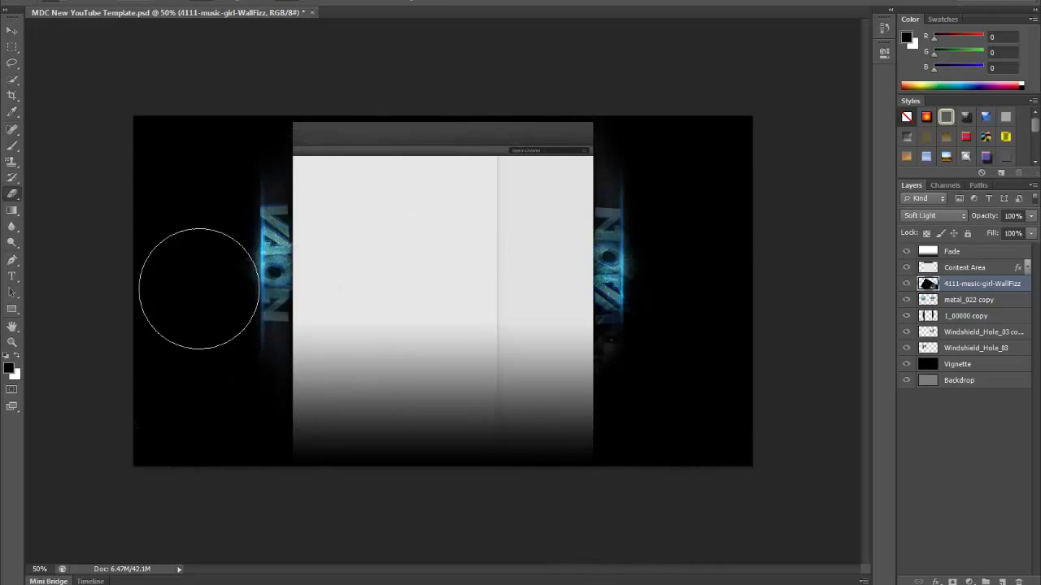
# Place Road_To_Beyond from Dare Pack Part 3's More Space! folder beside the right NOVA letters
pyautogui.press('v')
pyautogui.press('BackSpace')
pyautogui.doubleClick(377, 362)
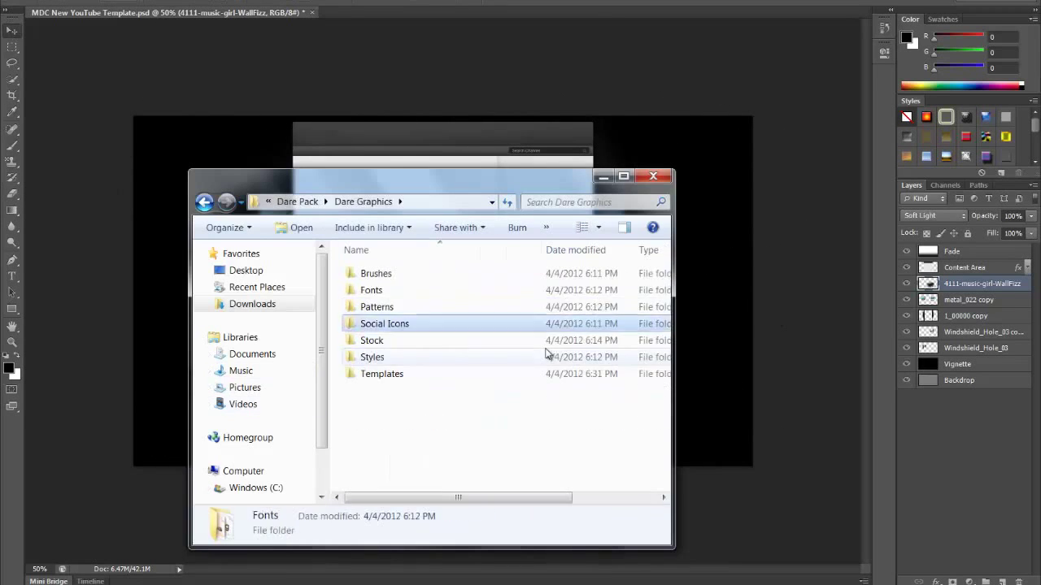
pyautogui.press('BackSpace')
pyautogui.doubleClick(398, 309)
pyautogui.doubleClick(385, 291)
pyautogui.click(381, 453)
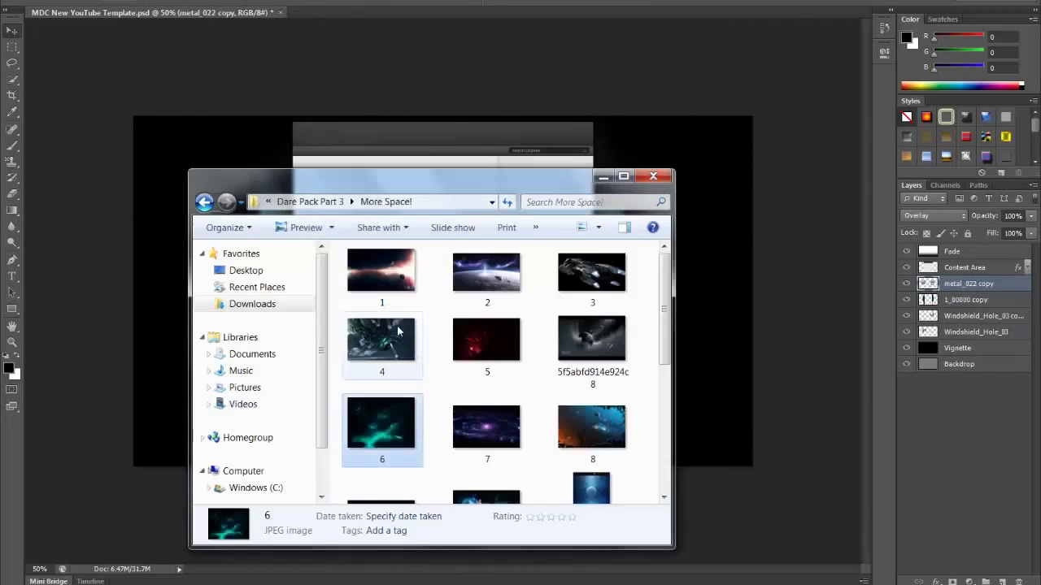
pyautogui.scroll(-3, 399, 329)
pyautogui.moveTo(381, 453)
pyautogui.mouseDown()
pyautogui.moveTo(406, 297)
pyautogui.moveTo(545, 263)
pyautogui.mouseUp()
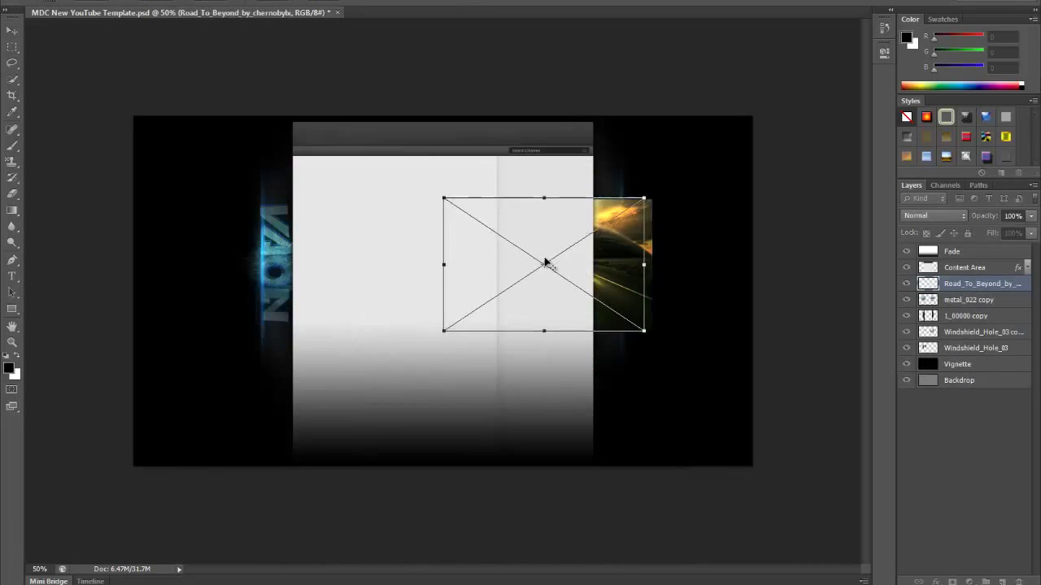
# Flip Road_To_Beyond horizontally and try Overlay, Soft Light, then Linear Dodge blending
pyautogui.press('Return')
pyautogui.hotkey('alt', 'e')
pyautogui.click(292, 447)
pyautogui.click(935, 215)
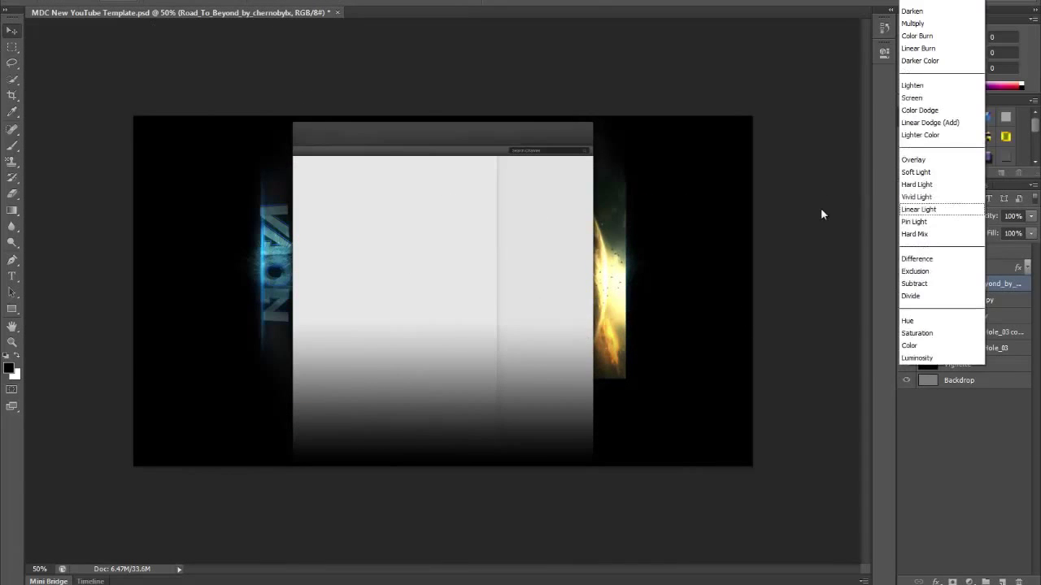
pyautogui.press('o')
pyautogui.press('Return')
pyautogui.press('Up')
pyautogui.press('Up')
pyautogui.press('Up')
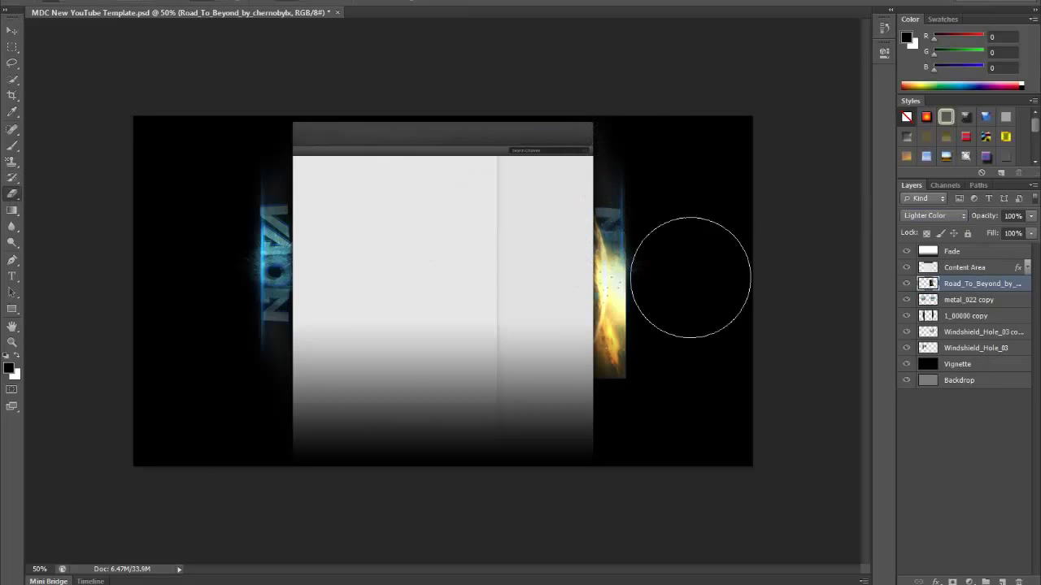
# Erase the excess orange glow and restack the road layer above metal_022 copy
pyautogui.moveTo(690, 277); pyautogui.dragTo(629, 131)
pyautogui.moveTo(982, 283); pyautogui.dragTo(984, 356)
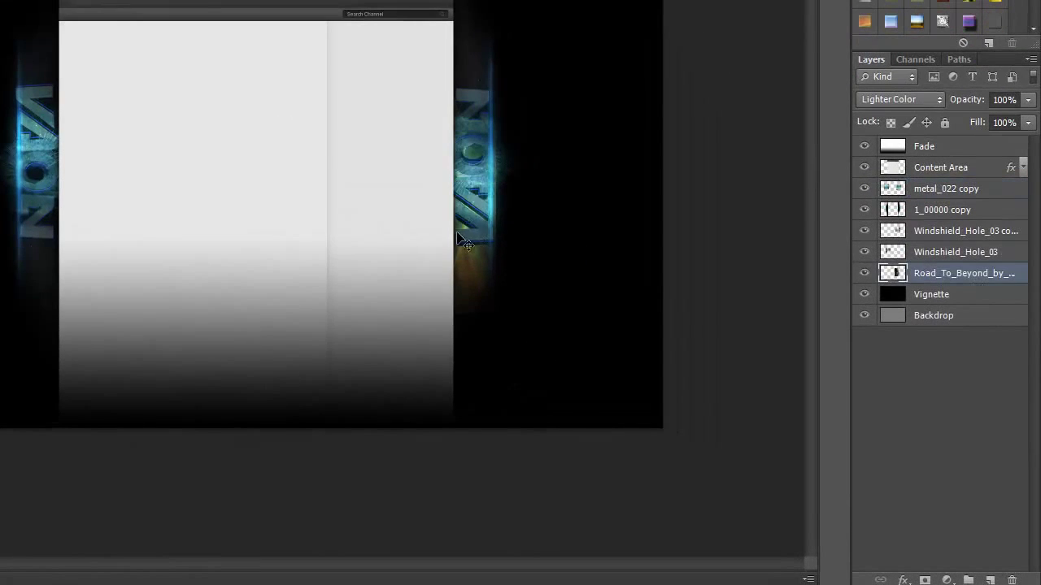
pyautogui.moveTo(594, 298); pyautogui.dragTo(598, 306)
pyautogui.moveTo(992, 193); pyautogui.dragTo(991, 190)
pyautogui.moveTo(437, 56); pyautogui.dragTo(413, 144)
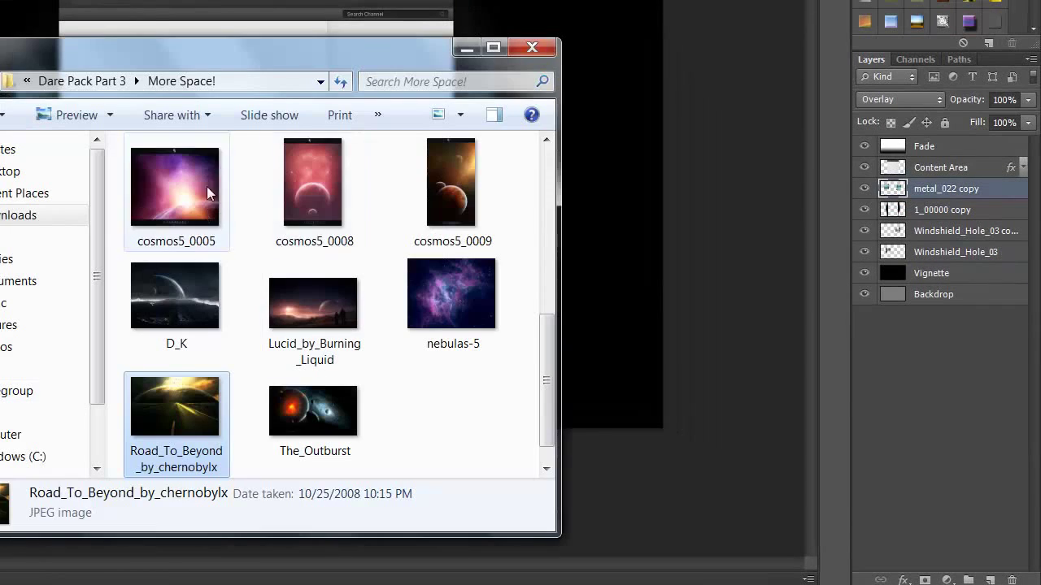
pyautogui.moveTo(207, 193); pyautogui.dragTo(457, 286)
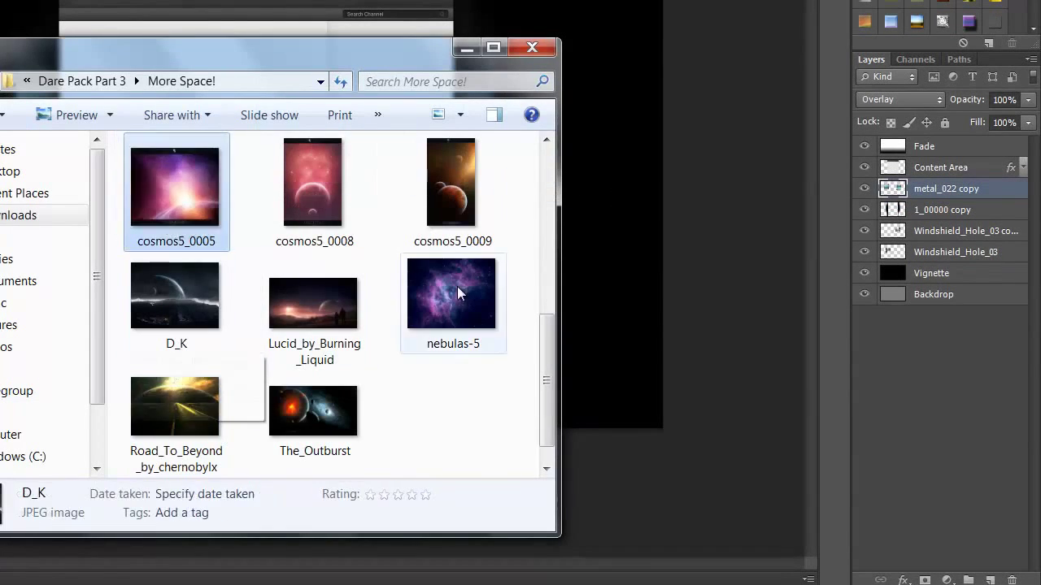
# Place space image 1 with Screen blending and shift its colours to blue-purple
pyautogui.scroll(5, 325, 293)
pyautogui.moveTo(151, 171); pyautogui.dragTo(290, 210)
pyautogui.press('Return')
pyautogui.click(867, 98)
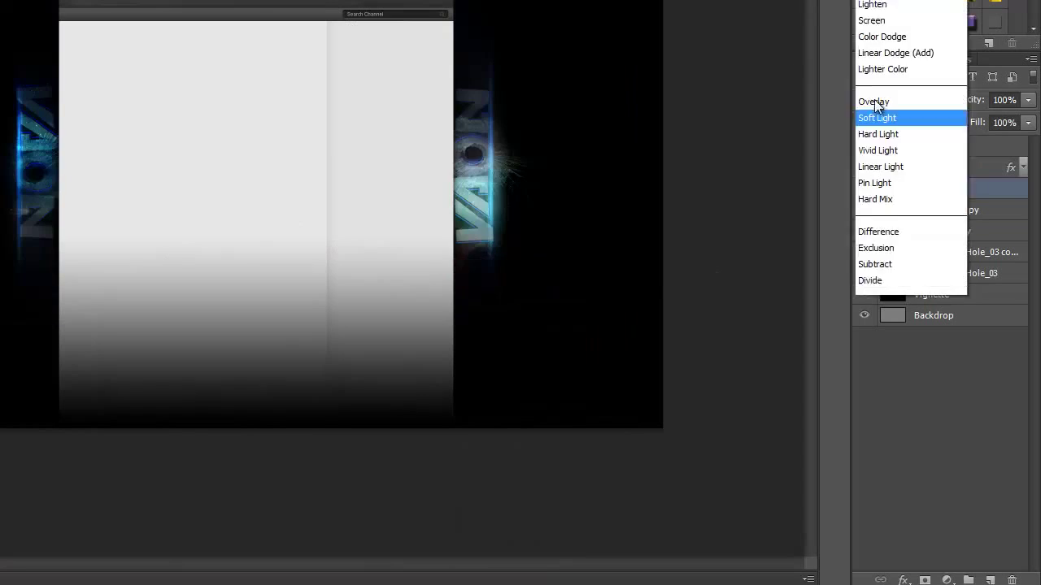
pyautogui.click(883, 21)
pyautogui.moveTo(413, 246); pyautogui.dragTo(402, 246)
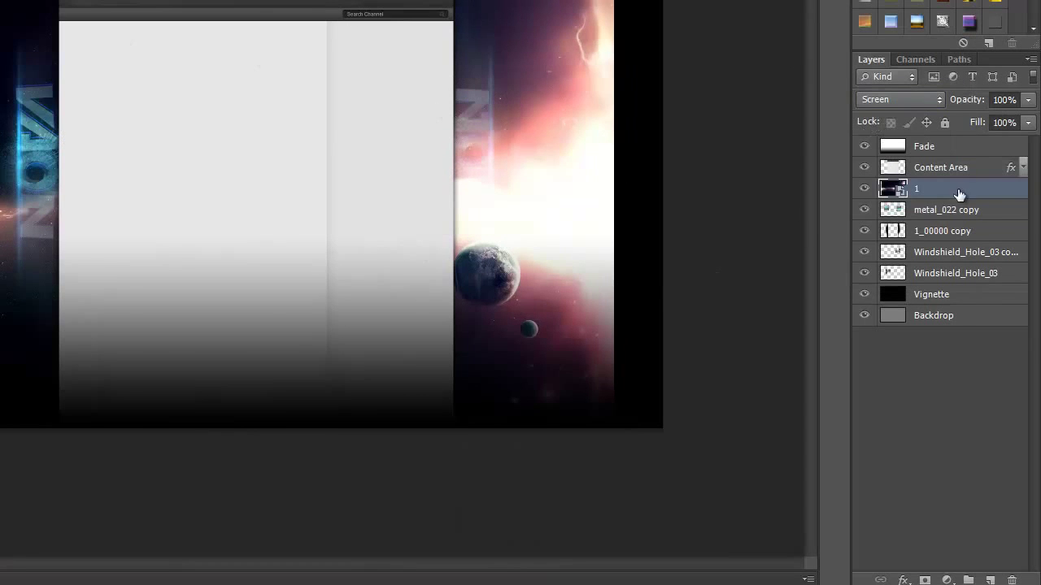
pyautogui.hotkey('ctrl', 'u')
pyautogui.moveTo(632, 418); pyautogui.dragTo(578, 418)
pyautogui.press('Return')
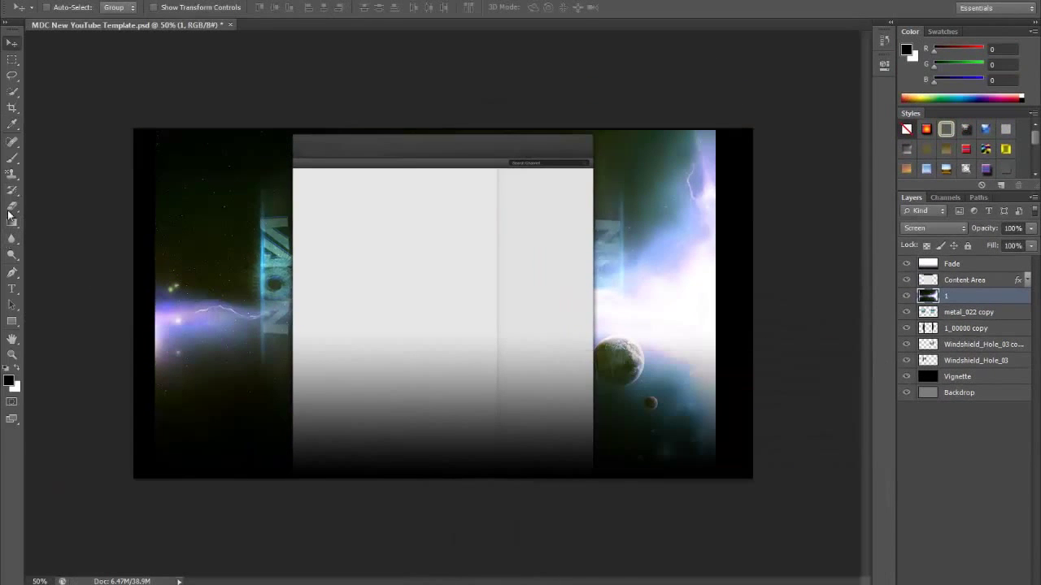
# Erase the right nebula, planet and lightning, fade the left glow, and copy it beside the left NOVA
pyautogui.click(12, 208)
pyautogui.moveTo(642, 122); pyautogui.dragTo(610, 325)
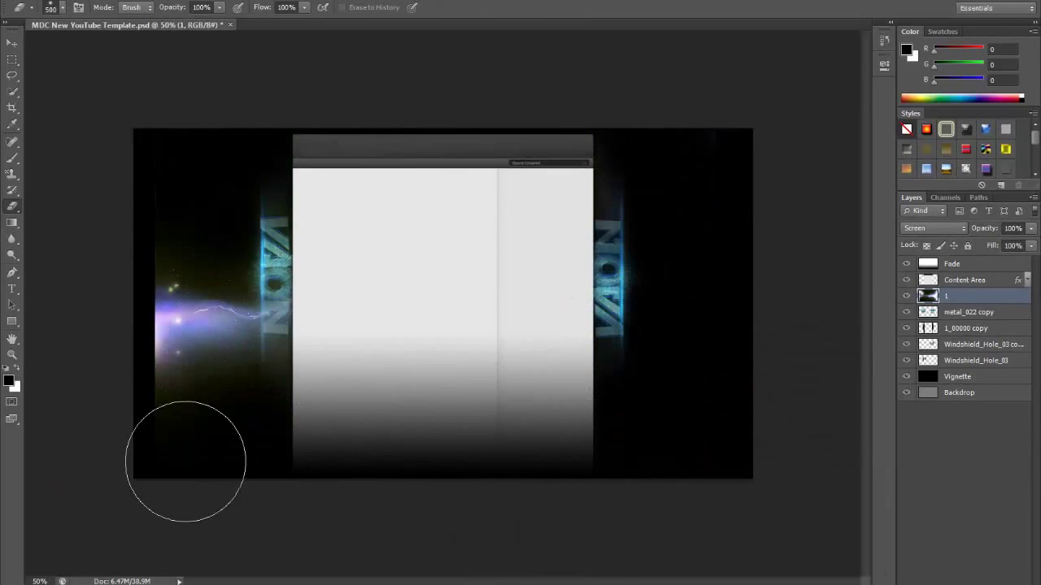
pyautogui.moveTo(185, 461)
pyautogui.mouseDown()
pyautogui.moveTo(383, 279)
pyautogui.moveTo(151, 228)
pyautogui.moveTo(132, 427)
pyautogui.mouseUp()
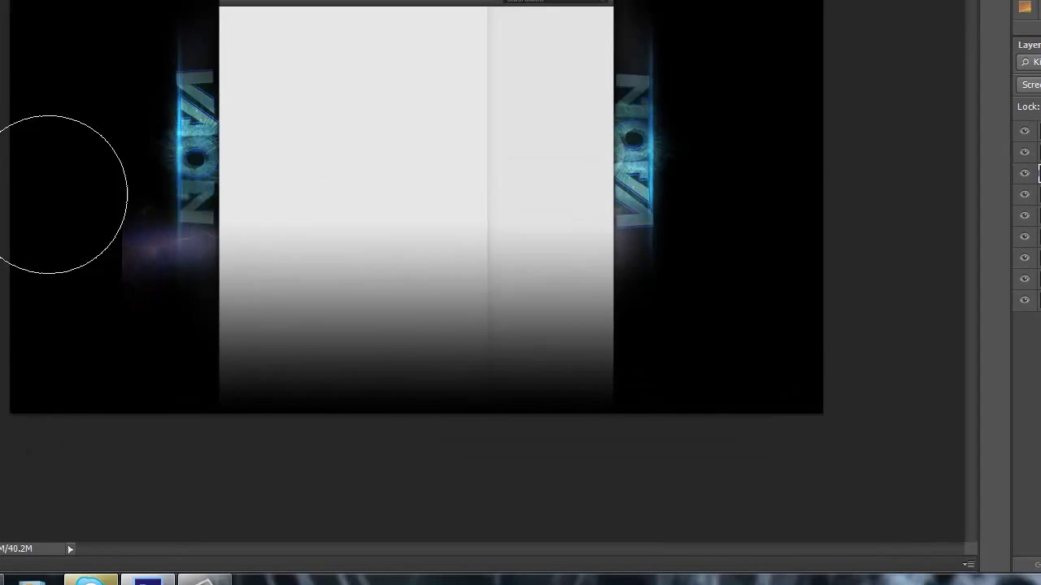
pyautogui.moveTo(170, 290); pyautogui.dragTo(196, 227)
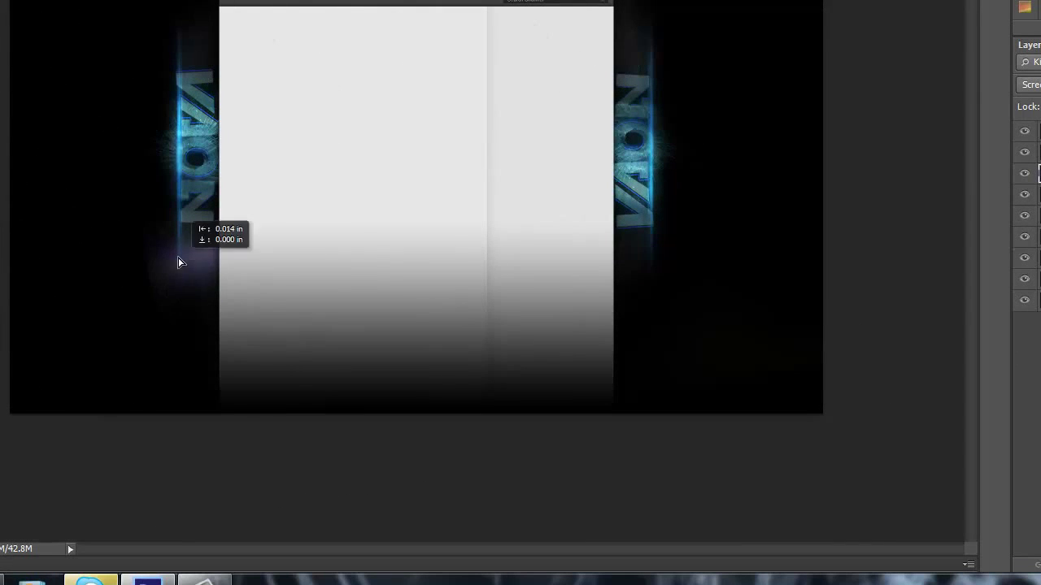
pyautogui.moveTo(179, 262); pyautogui.dragTo(181, 261)
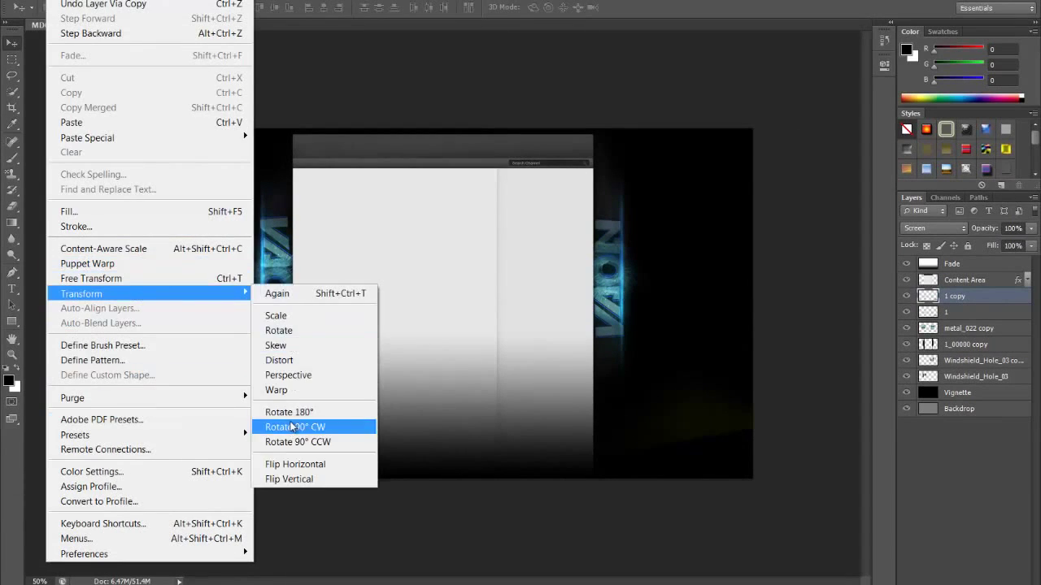
# Discard the rotated glow copy and duplicate the purple glow layer with Ctrl+J
pyautogui.click(314, 430)
pyautogui.press('Delete')
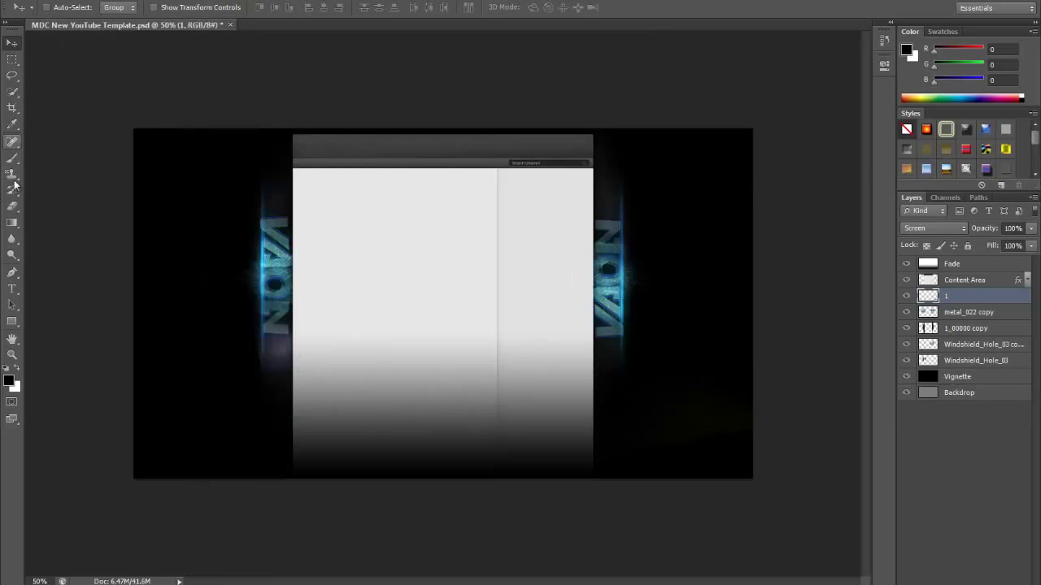
pyautogui.click(12, 206)
pyautogui.click(13, 42)
pyautogui.hotkey('ctrl', 'j')
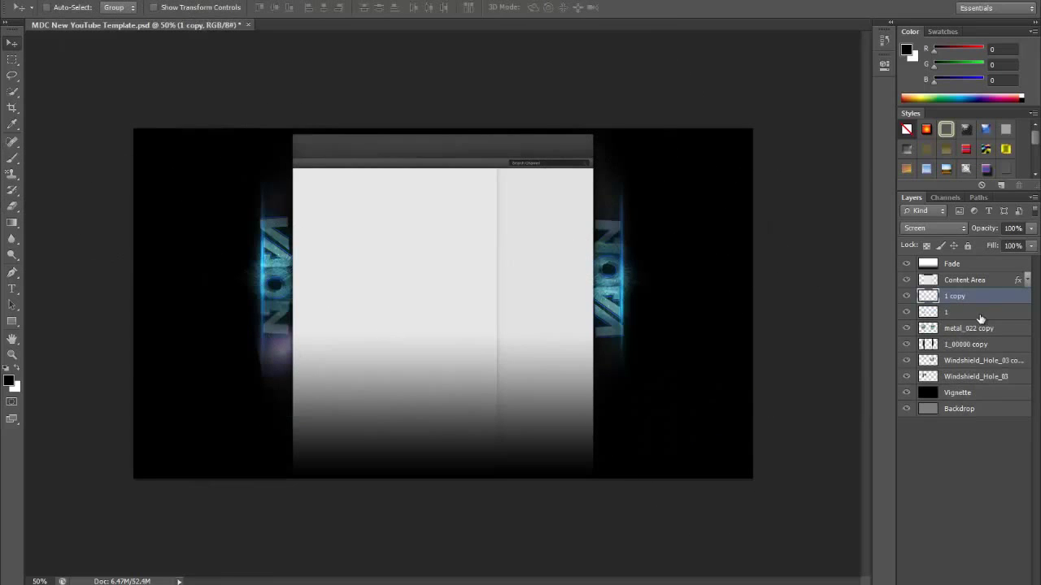
# Set the glow copy to Screen, flip it, and move it toward the right NOVA letters
pyautogui.keyDown('shift'); pyautogui.click(981, 316); pyautogui.keyUp('shift')
pyautogui.rightClick(979, 316)
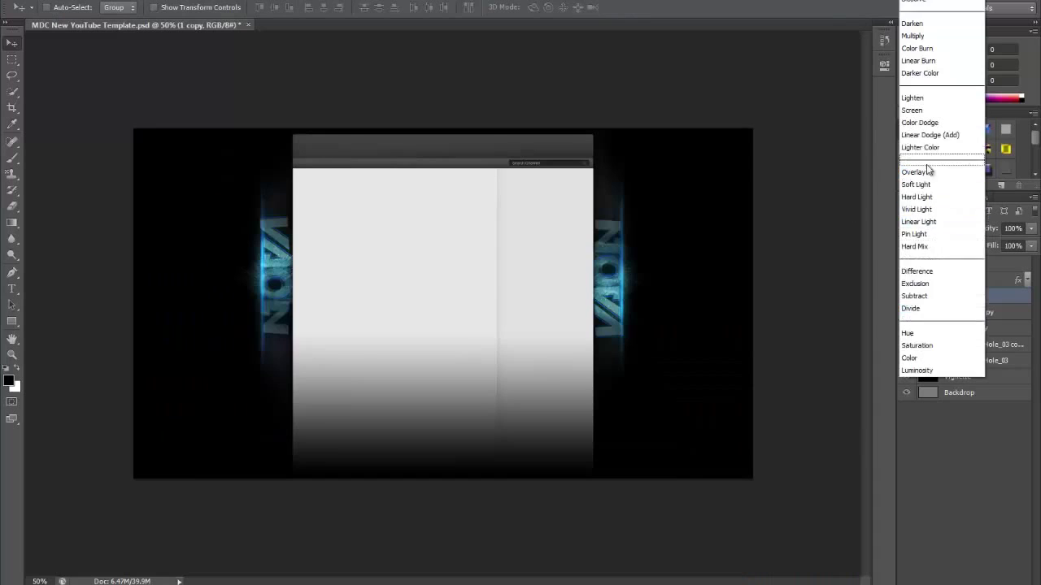
pyautogui.click(911, 110)
pyautogui.press('e')
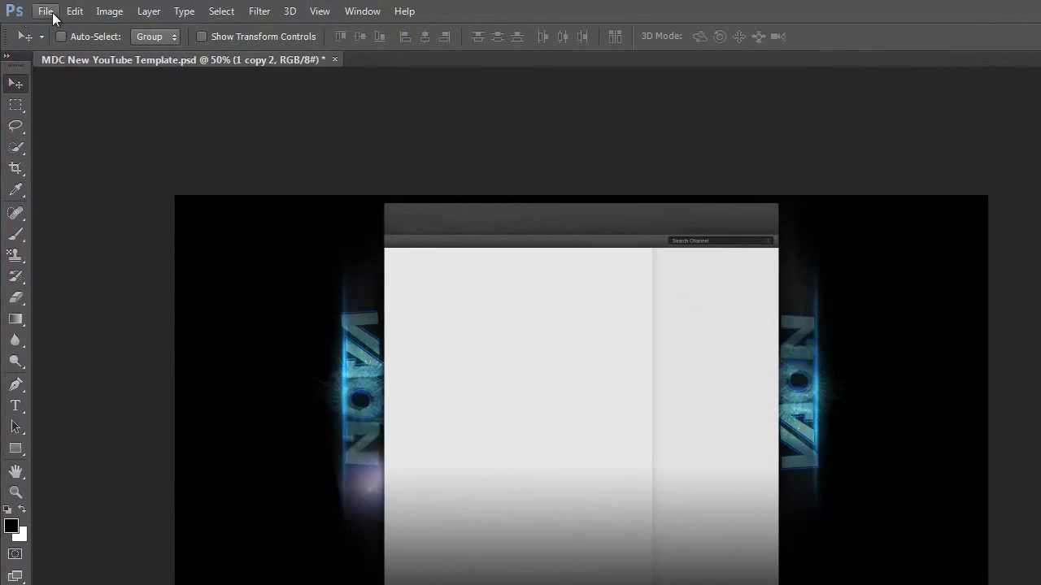
pyautogui.click(74, 11)
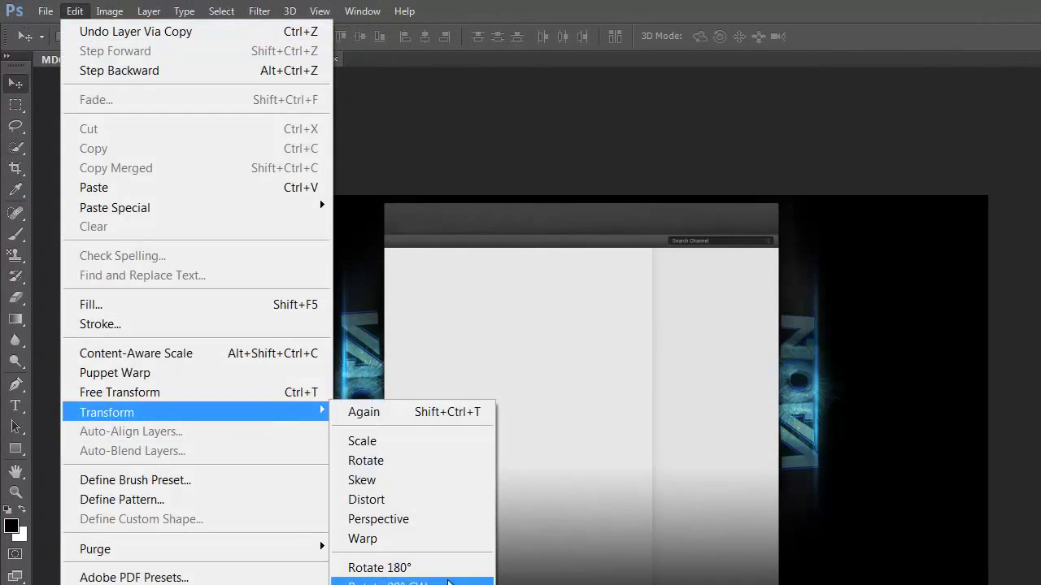
pyautogui.click(406, 564)
pyautogui.moveTo(348, 302)
pyautogui.mouseDown()
pyautogui.moveTo(122, 395)
pyautogui.moveTo(174, 355)
pyautogui.mouseUp()
pyautogui.hotkey('ctrl', 't')
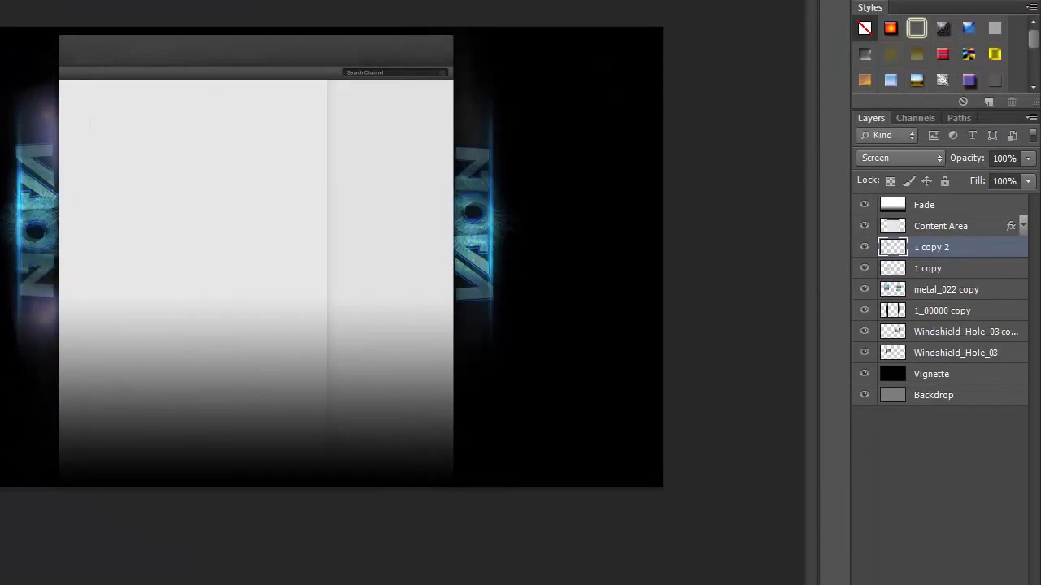
# Give 1 copy 2 Screen blending, then flip 1 copy 3 onto the right side
pyautogui.click(975, 248)
pyautogui.click(900, 158)
pyautogui.click(883, 5)
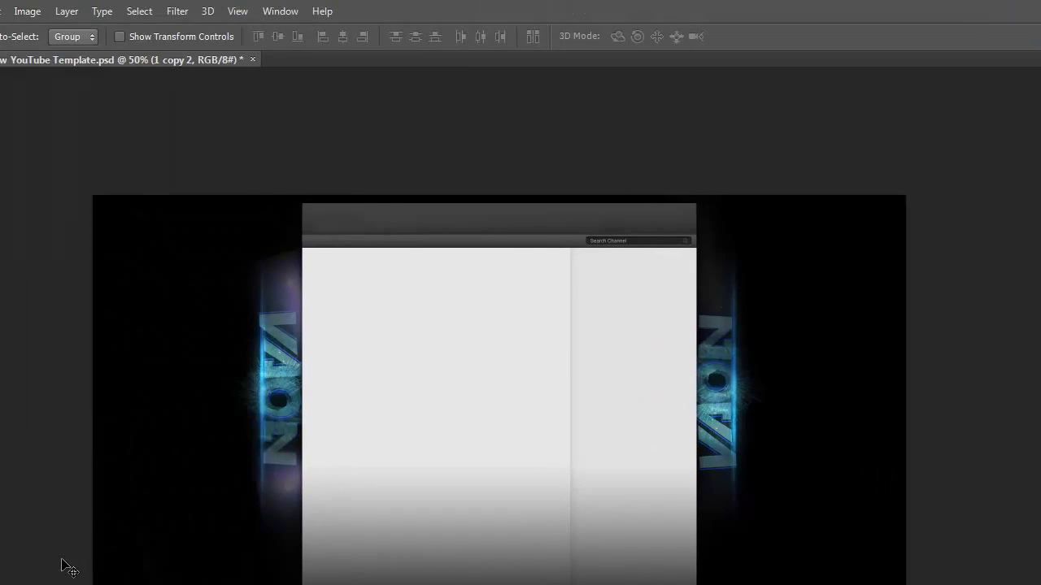
pyautogui.click(16, 12)
pyautogui.click(301, 463)
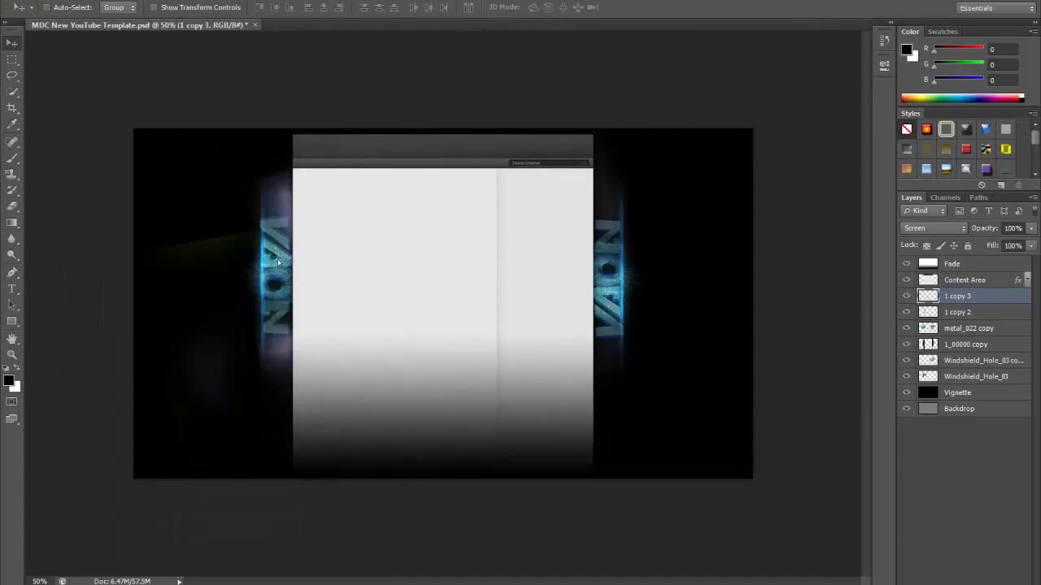
pyautogui.moveTo(455, 244)
pyautogui.mouseDown()
pyautogui.moveTo(490, 238)
pyautogui.moveTo(417, 114)
pyautogui.moveTo(409, 117)
pyautogui.mouseUp()
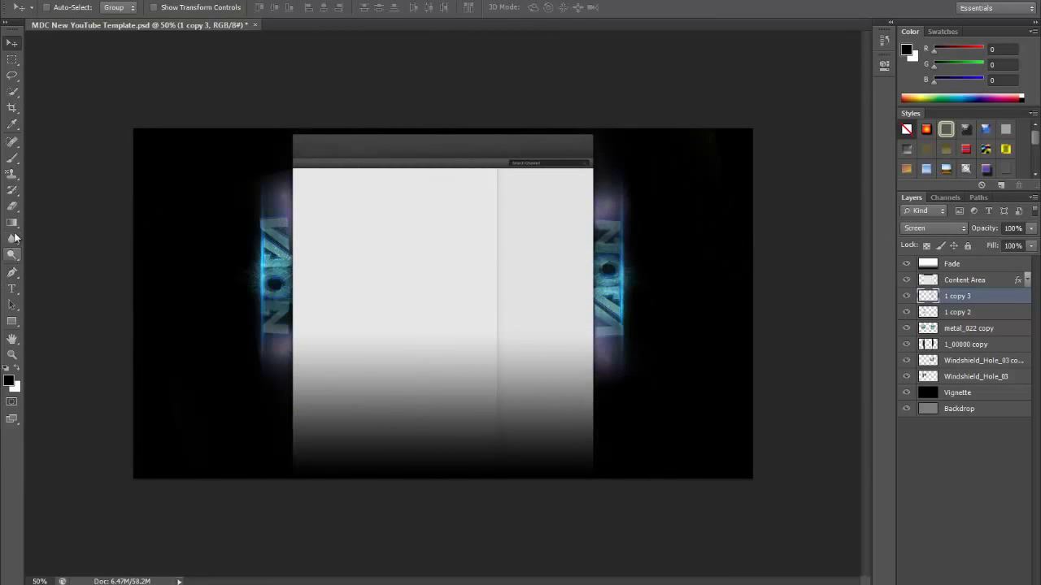
pyautogui.press('e')
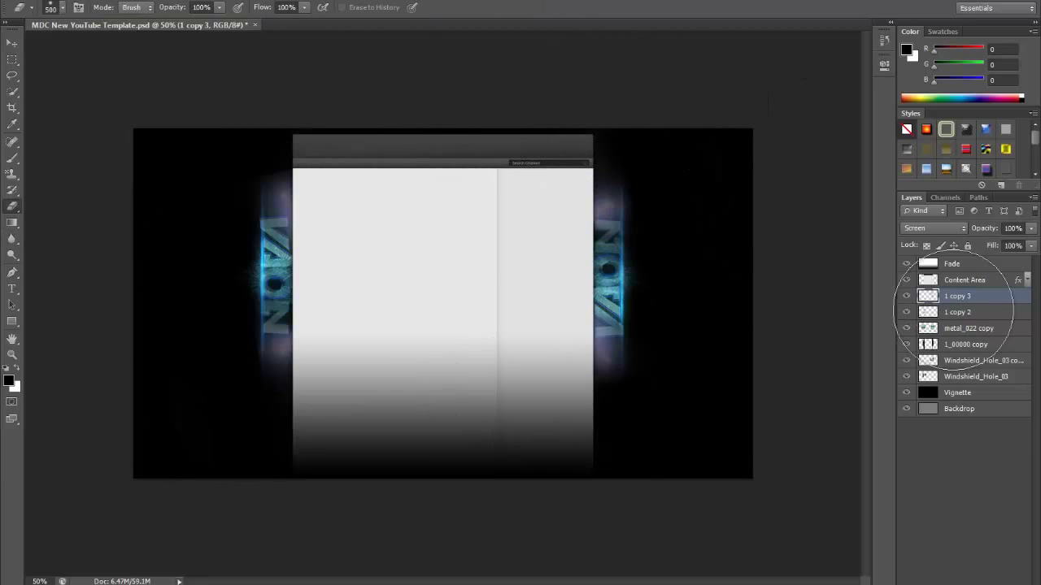
pyautogui.click(957, 312)
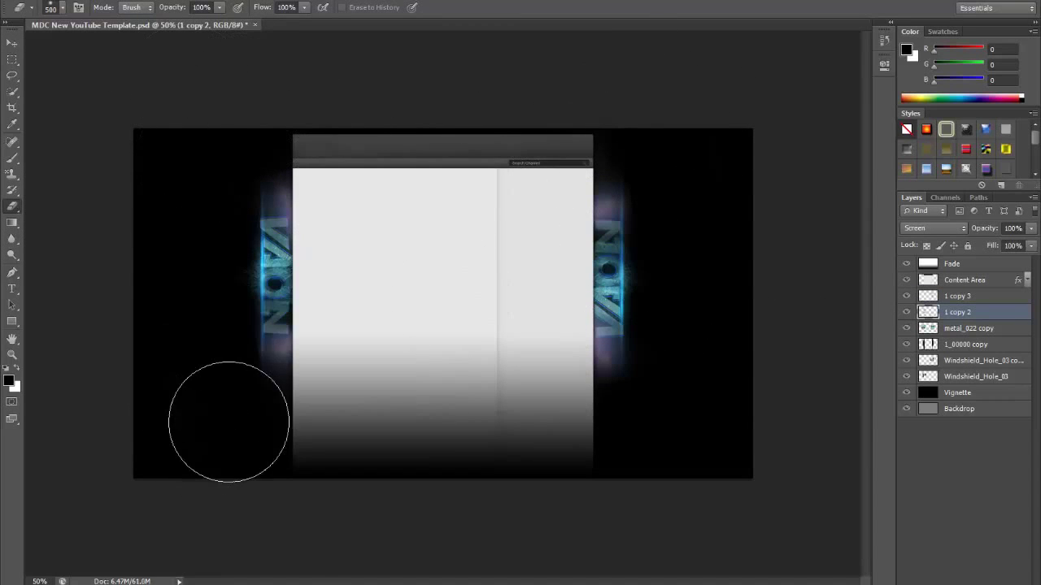
# Merge the two purple glow layers into one layer
pyautogui.press('v')
pyautogui.keyDown('shift'); pyautogui.click(957, 296); pyautogui.keyUp('shift')
pyautogui.rightClick(975, 295)
pyautogui.click(803, 389)
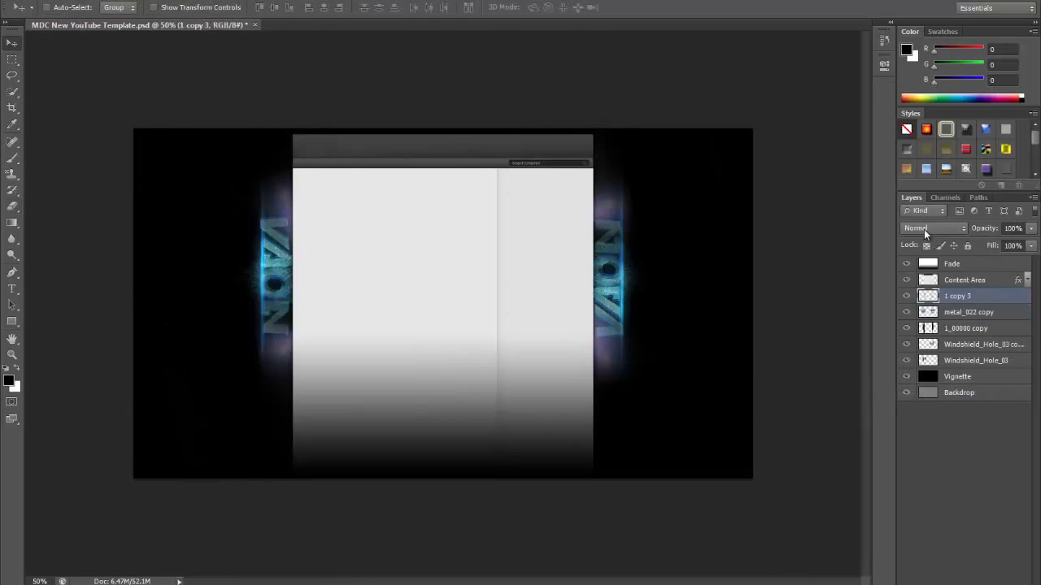
# Shift the merged glow's hue with Hue/Saturation and add a new empty layer
pyautogui.hotkey('ctrl', 'u')
pyautogui.moveTo(558, 386)
pyautogui.mouseDown()
pyautogui.moveTo(586, 387)
pyautogui.moveTo(515, 386)
pyautogui.mouseUp()
pyautogui.moveTo(669, 382); pyautogui.dragTo(571, 383)
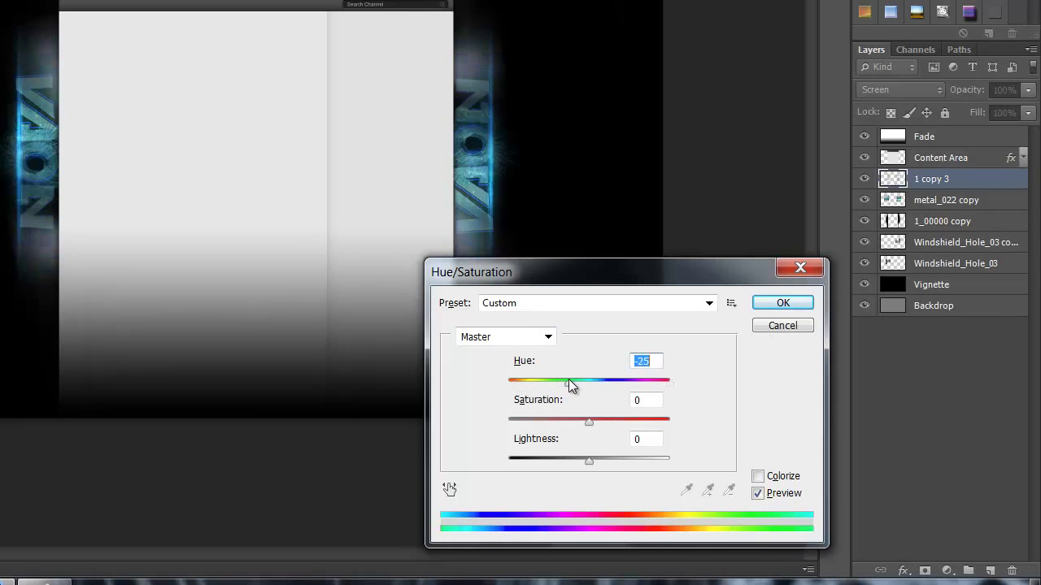
pyautogui.press('Return')
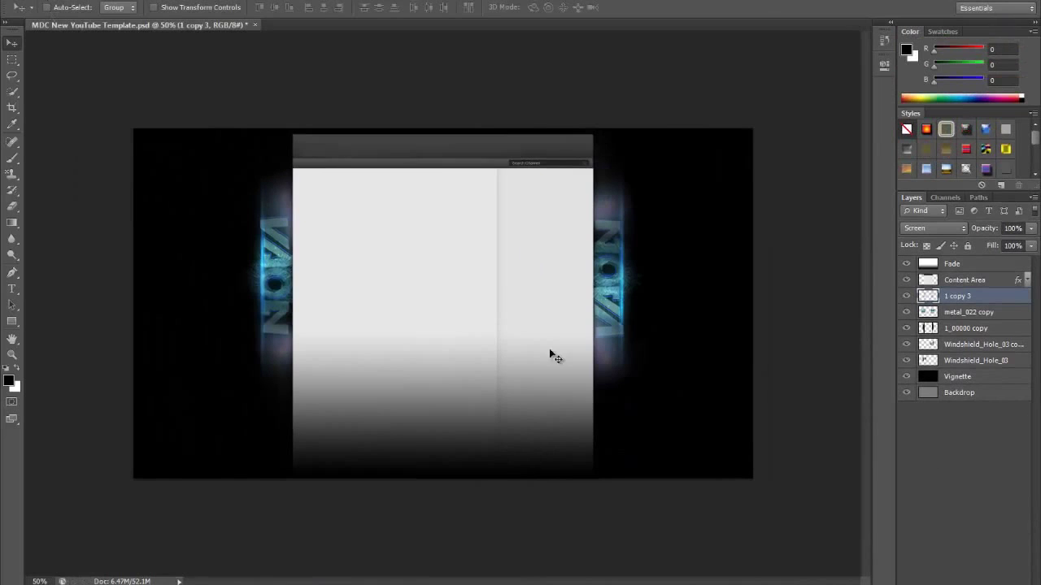
pyautogui.hotkey('ctrl', 'shift', 'alt', 'n')
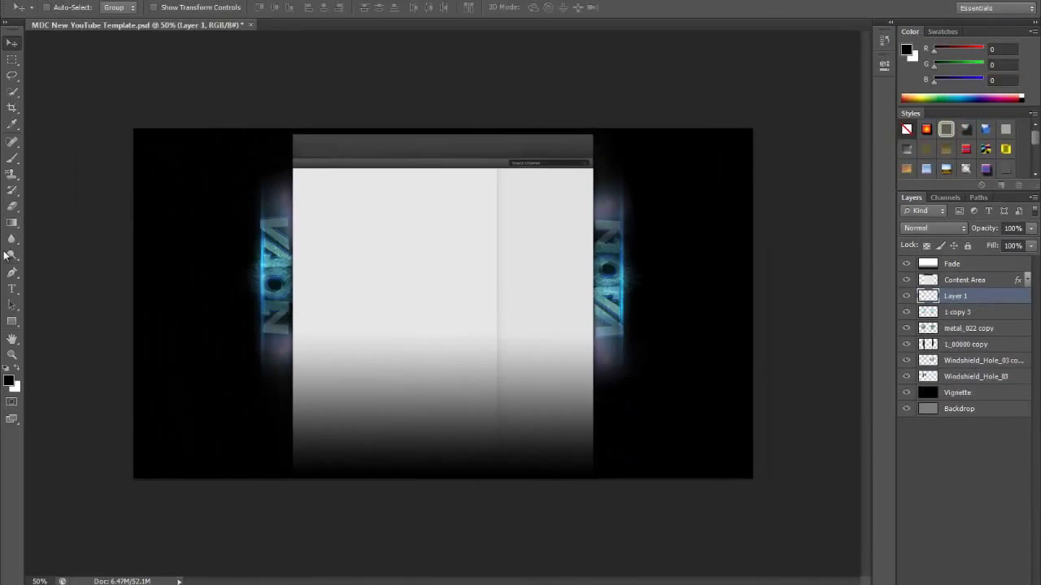
# Add white TIMEZ text to the left of the NOVA letters
pyautogui.press('t')
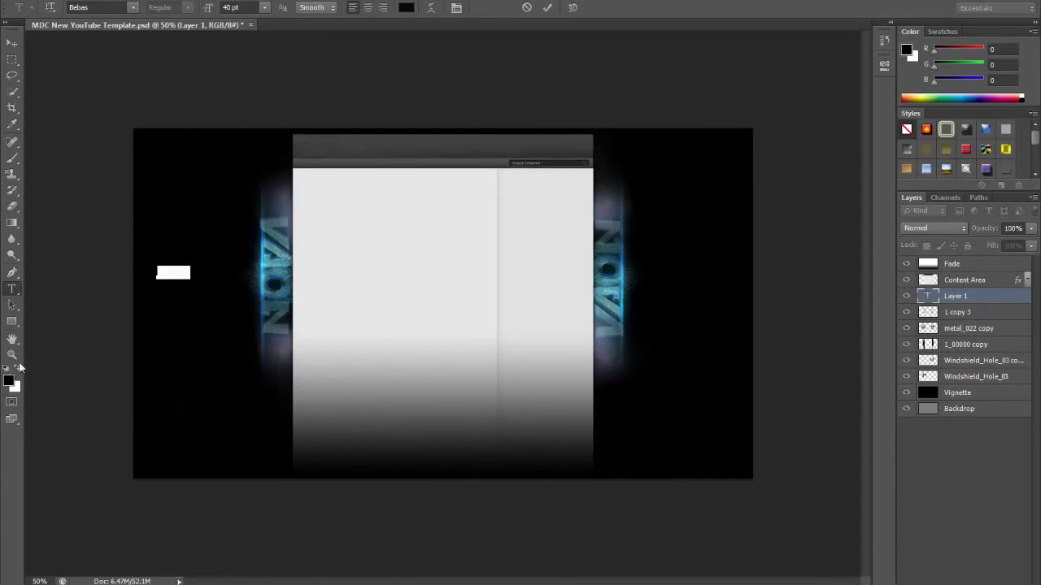
pyautogui.click(9, 379)
pyautogui.click(543, 181)
pyautogui.click(939, 271)
pyautogui.hotkey('ctrl', 'Return')
pyautogui.press('v')
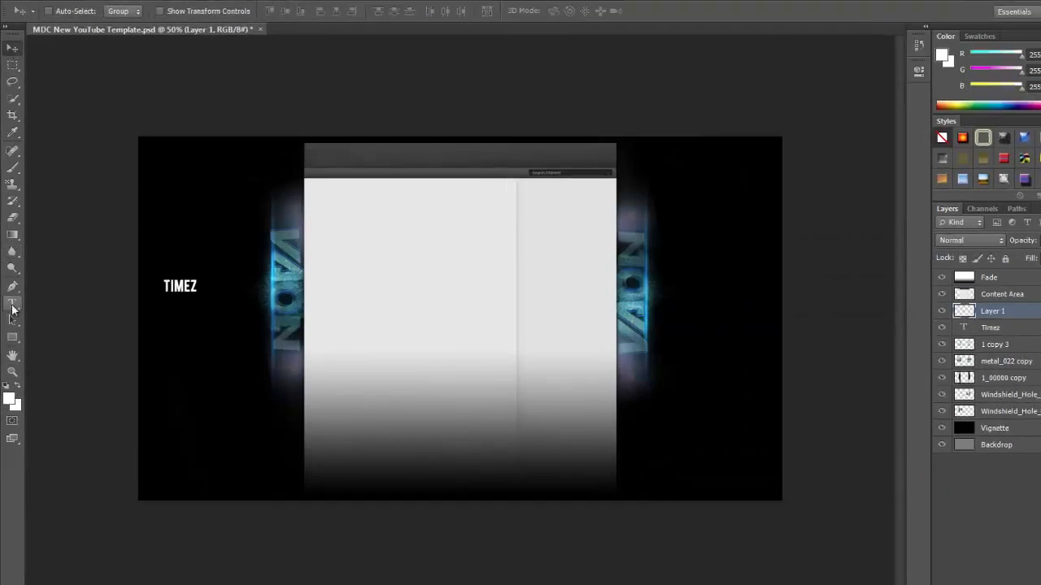
# Add the 'Designed by' text in the Brush Script Std font
pyautogui.press('t')
pyautogui.click(174, 37)
pyautogui.moveTo(332, 113)
pyautogui.mouseDown()
pyautogui.moveTo(338, 329)
pyautogui.moveTo(333, 61)
pyautogui.mouseUp()
pyautogui.scroll(-2, 211, 317)
pyautogui.scroll(-4, 267, 418)
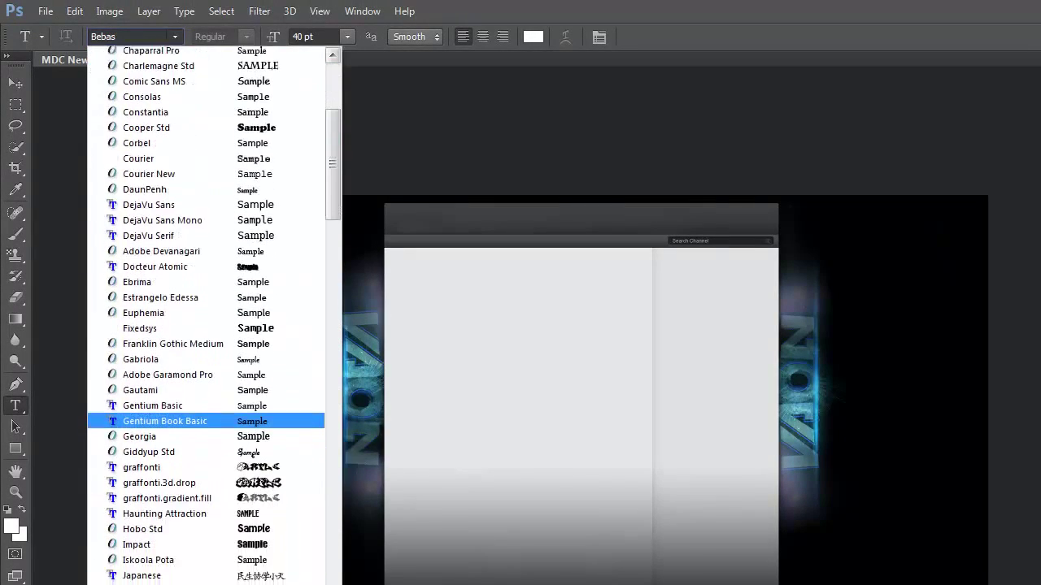
pyautogui.moveTo(337, 233)
pyautogui.mouseDown()
pyautogui.moveTo(342, 390)
pyautogui.moveTo(333, 126)
pyautogui.mouseUp()
pyautogui.click(292, 194)
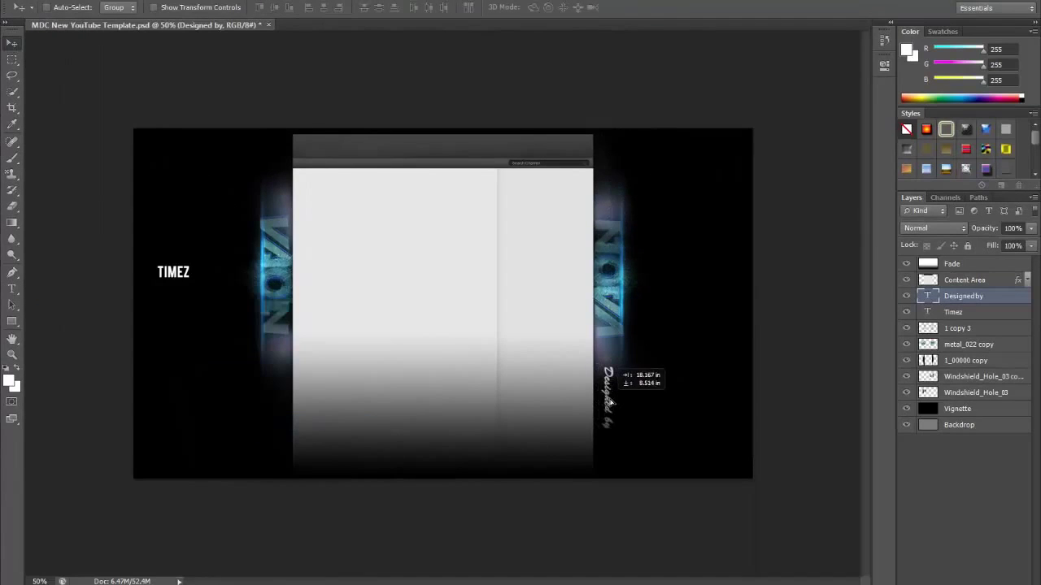
# Rotate the TIMEZ text 90° clockwise and select the Designed by layer
pyautogui.click(952, 312)
pyautogui.click(297, 365)
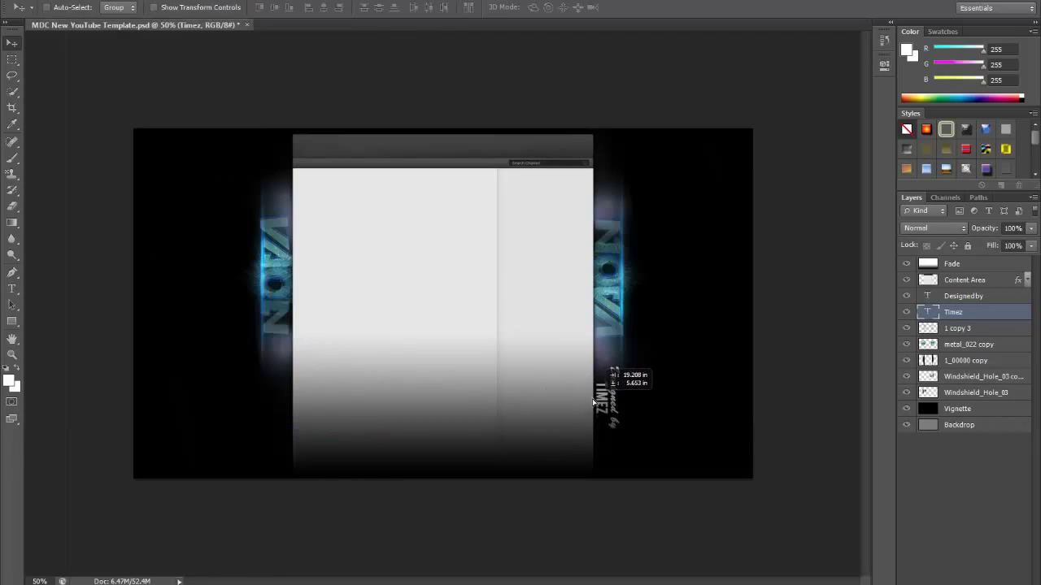
pyautogui.click(618, 413)
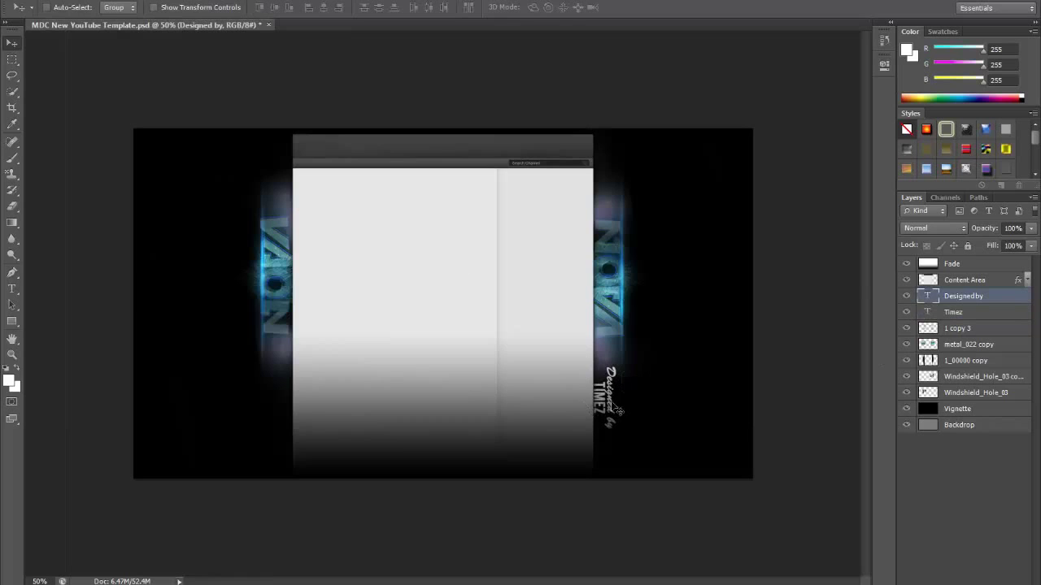
# Save the banner as a Photoshop file in Desktop's Adobe Photoshop CS6 Finished Projects folder
pyautogui.hotkey('ctrl', 'shift', 's')
pyautogui.click(332, 139)
pyautogui.doubleClick(379, 135)
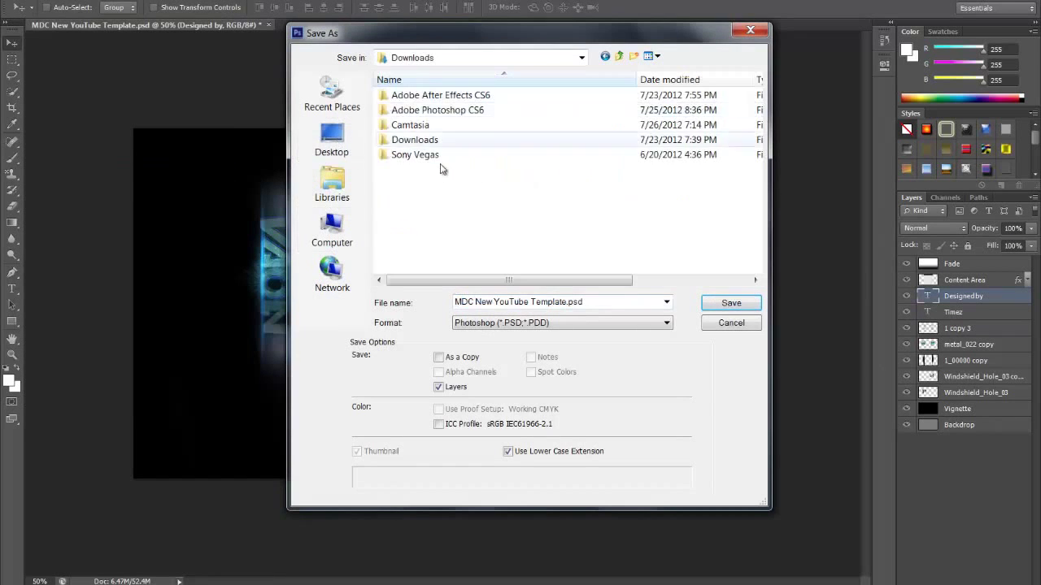
pyautogui.doubleClick(428, 109)
pyautogui.doubleClick(426, 139)
pyautogui.click(415, 122)
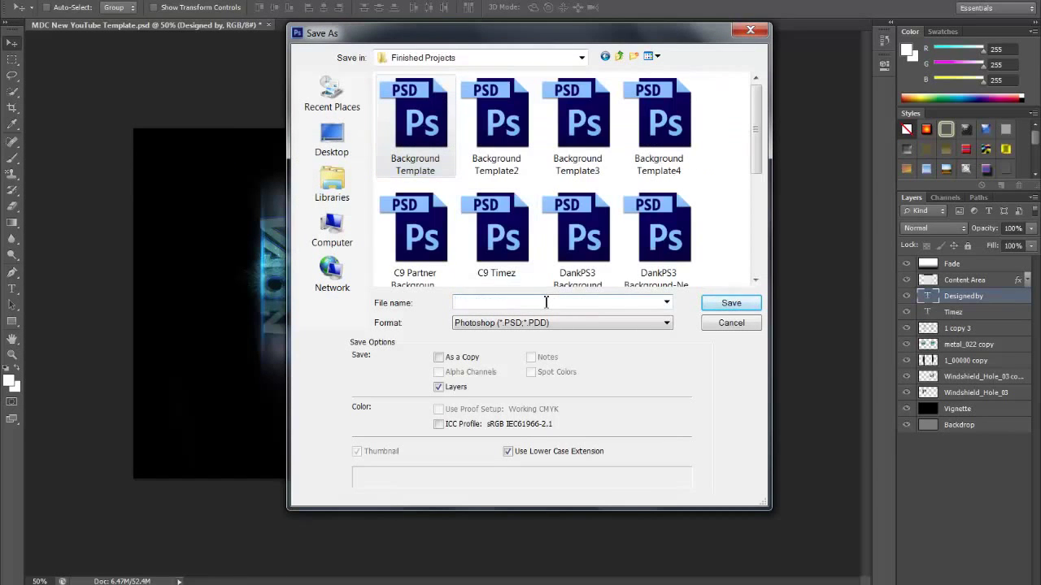
pyautogui.press('Return')
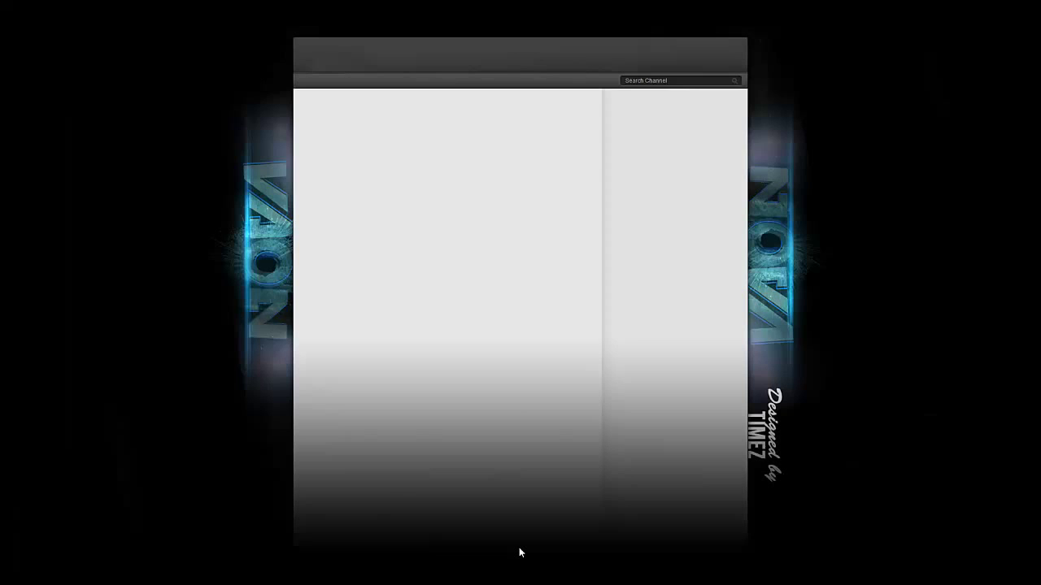